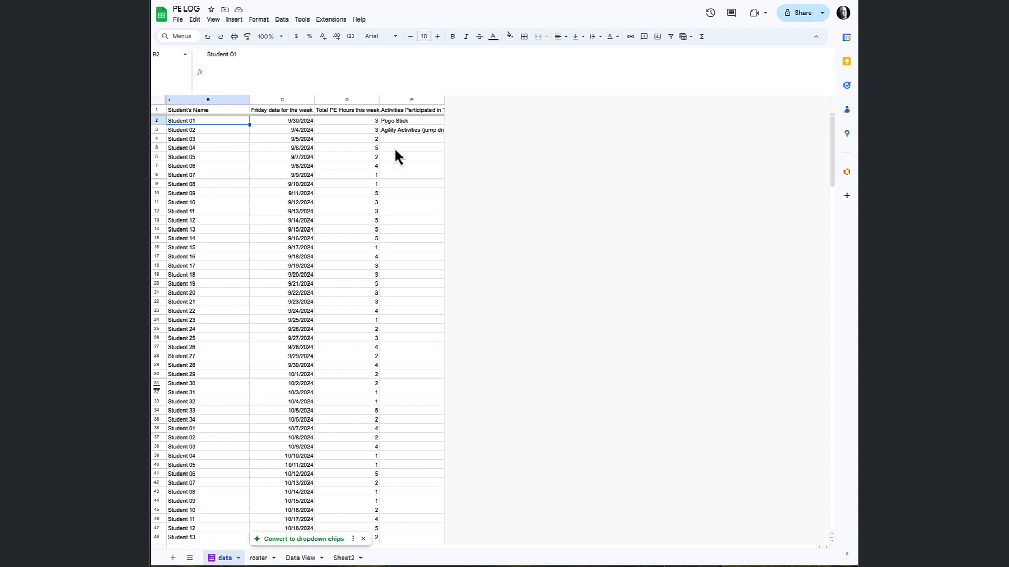
# Copy the student name column from the roster sheet into column A of Sheet2 and fit the column width to its contents.
pyautogui.scroll(-1, 394, 149)
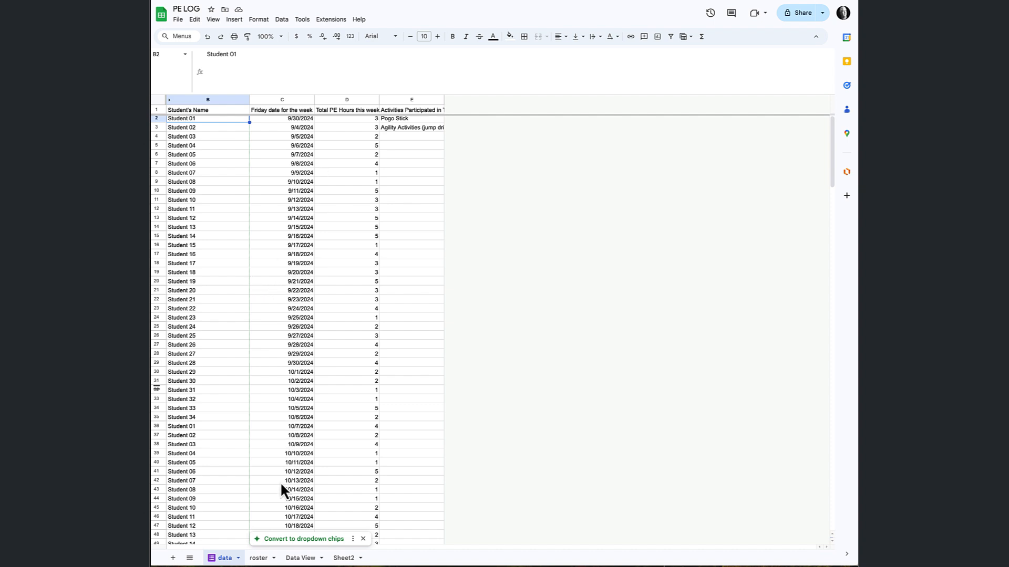
pyautogui.click(259, 558)
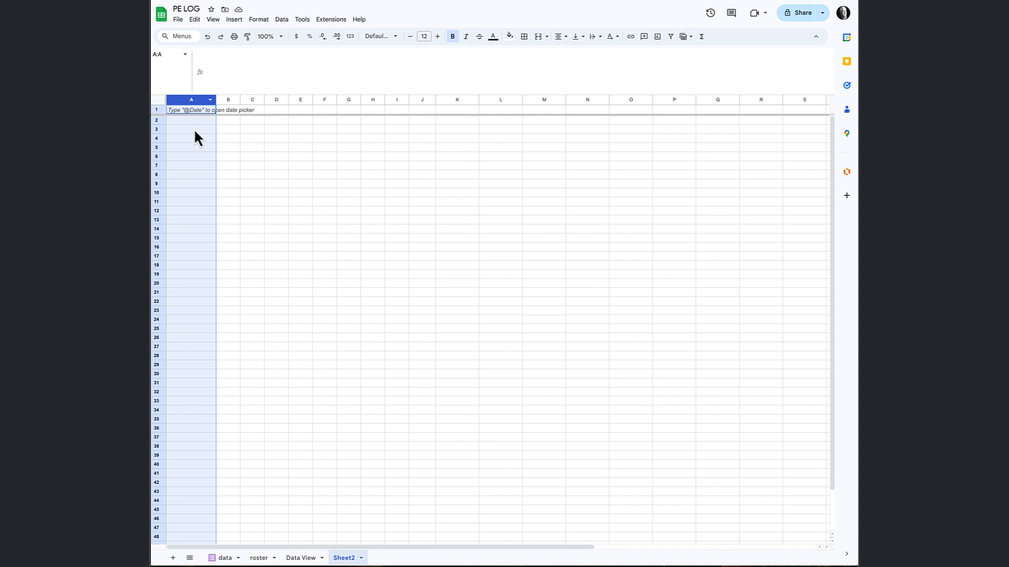
pyautogui.write('Student Name Student 01 Student 02 Student 03 Student 04 Student 05 Student 06 Student 07 Student 08 Student 09 Student 10 Student 11 Student 12 Student 13 Student 14 Student 15 Student 16 Student 17 Student 18 Student 19 Student 20 Student 21 Student 22 Student 23 Student 24 Student 25 Student 26 Student 27 Student 28 Student 29 Student 30 Student 31 Student 32 Student 33 Student 34')
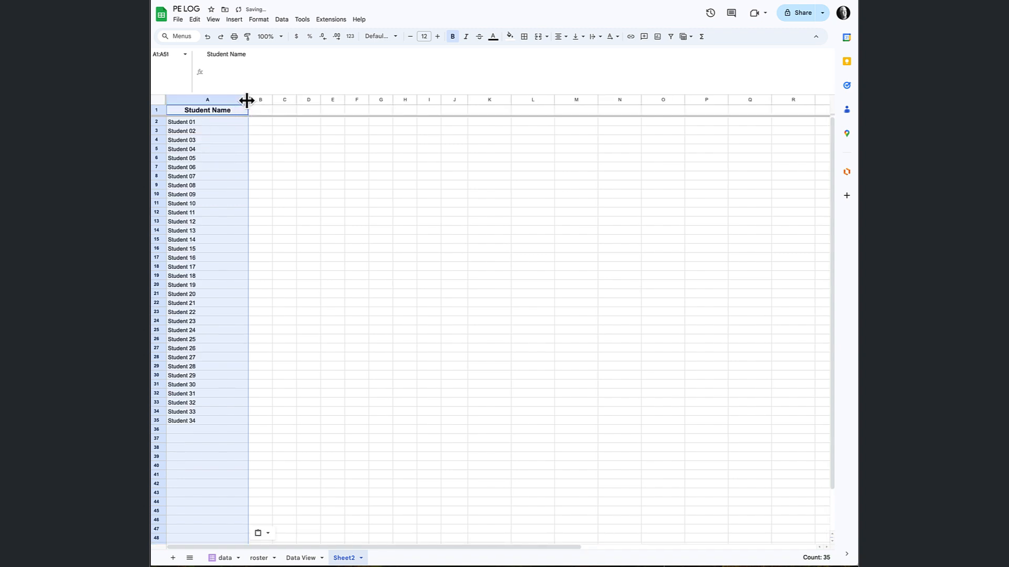
pyautogui.doubleClick(248, 99)
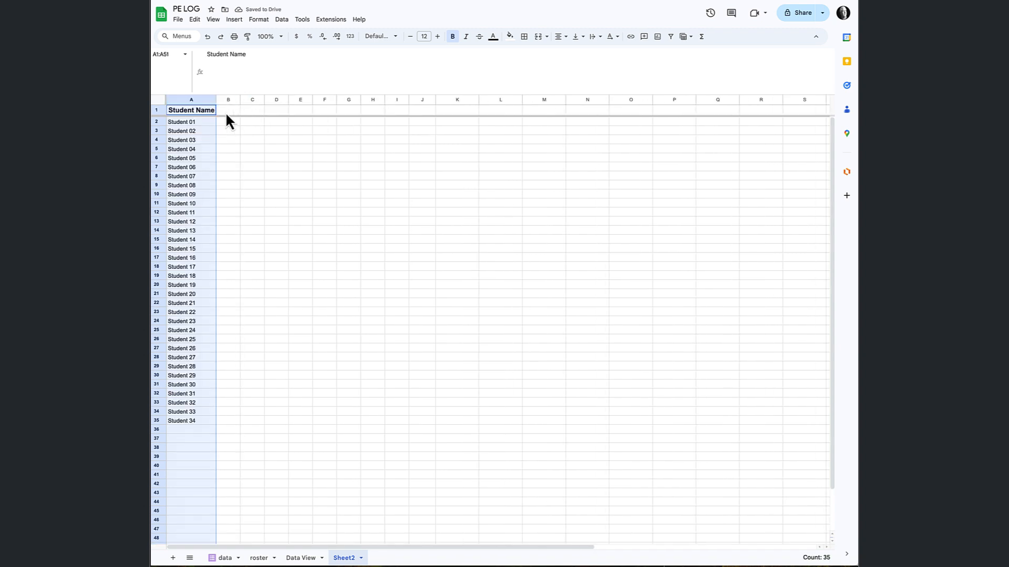
# Enter the date 9/1 in cell B1 beside the Student Name header and check its full date.
pyautogui.click(234, 114)
pyautogui.write('9/1')
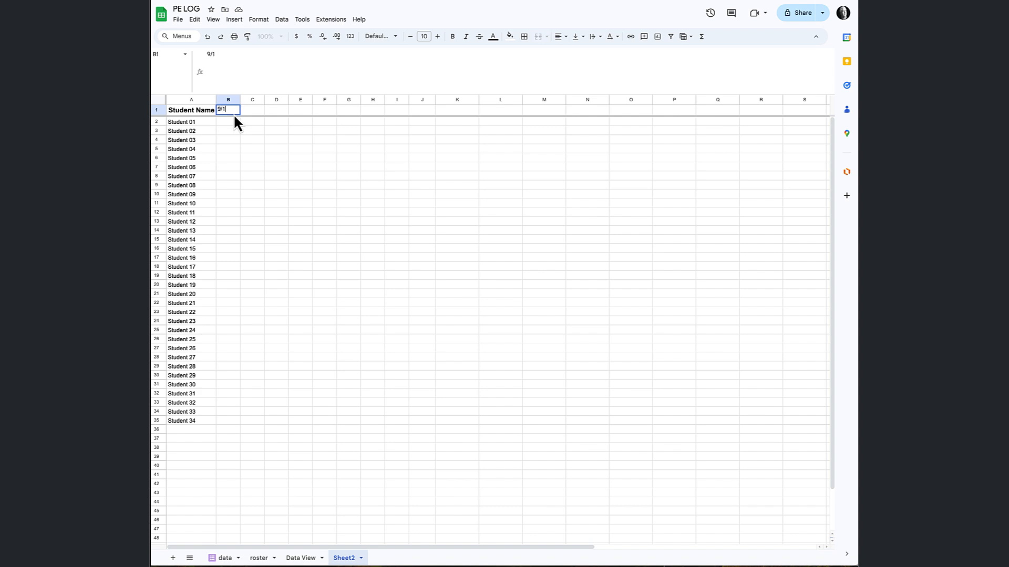
pyautogui.press('Return')
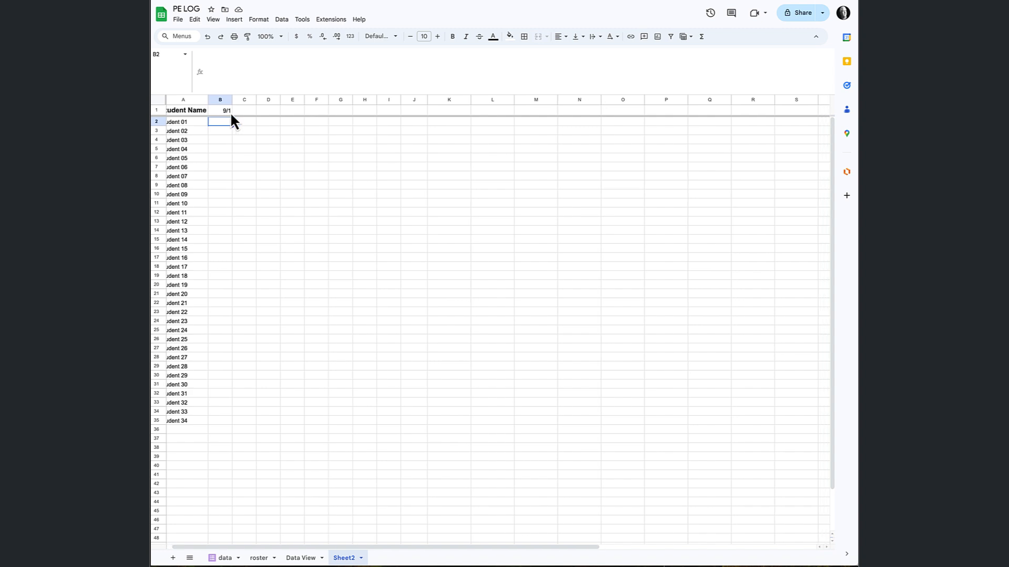
pyautogui.click(231, 114)
pyautogui.doubleClick(232, 114)
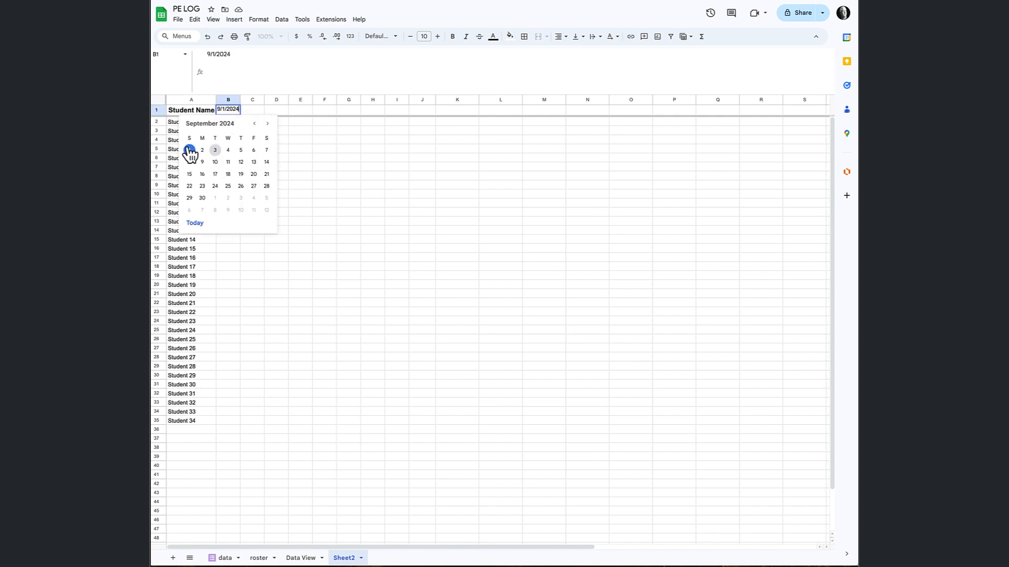
pyautogui.click(248, 111)
pyautogui.click(228, 110)
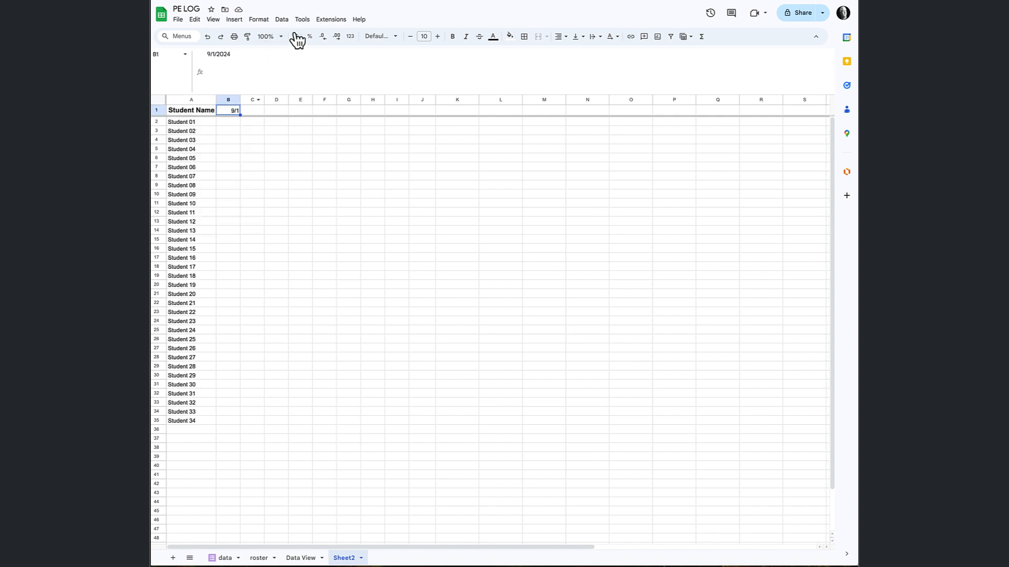
# Apply a custom date format to B1 that shows only the abbreviated month name.
pyautogui.click(350, 36)
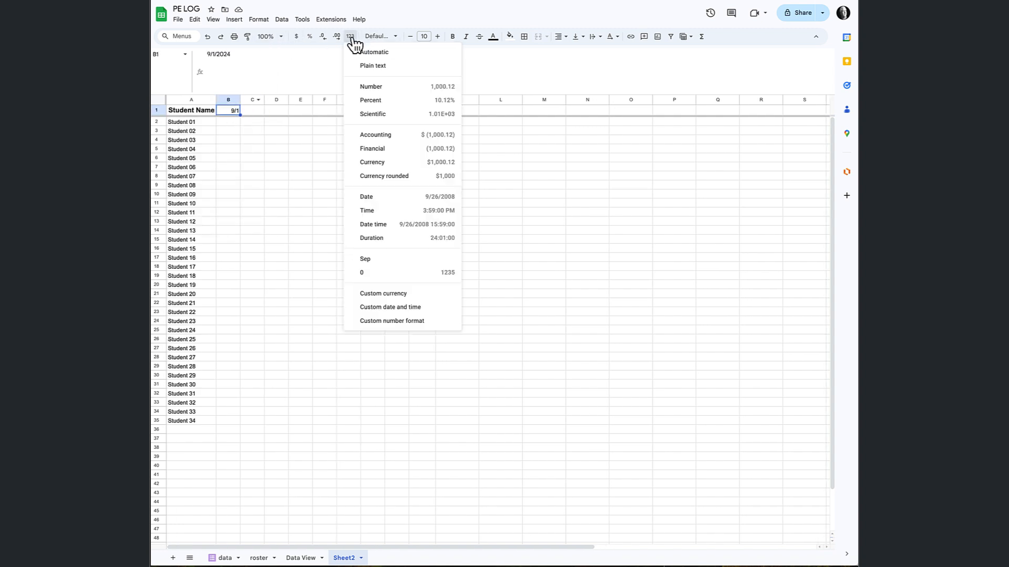
pyautogui.click(414, 309)
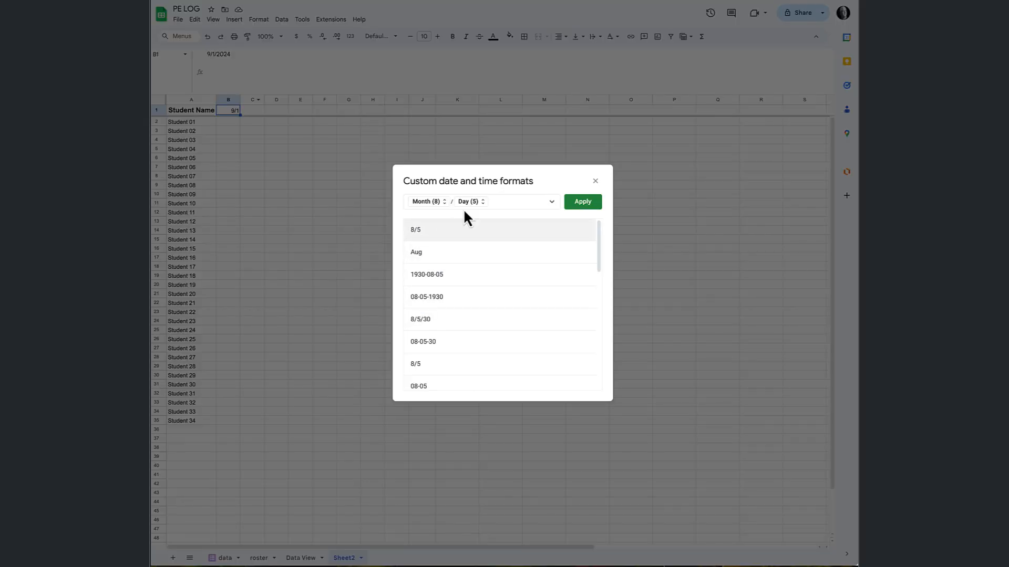
pyautogui.press('BackSpace')
pyautogui.click(444, 201)
pyautogui.click(451, 231)
pyautogui.click(598, 204)
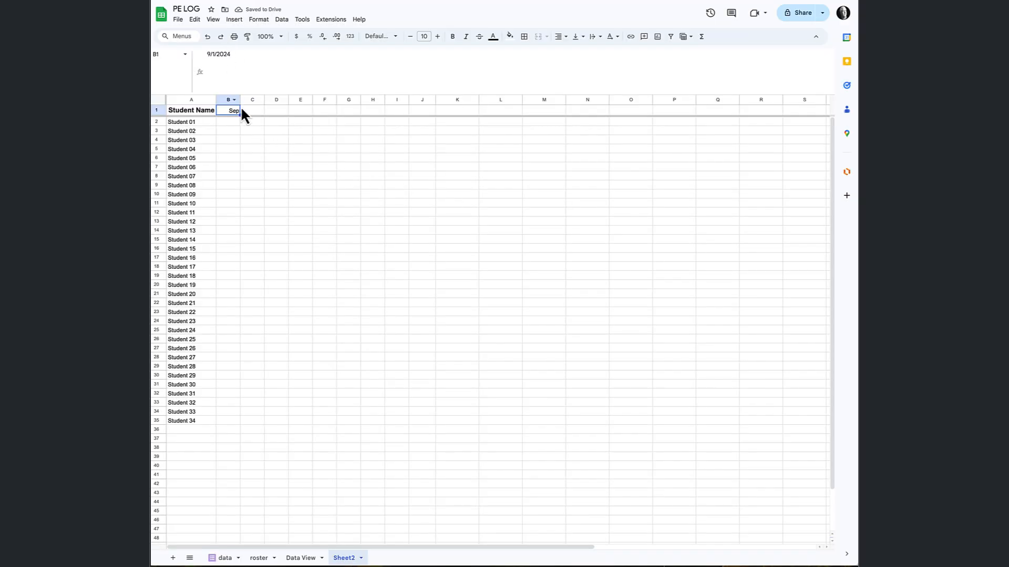
# Extend the month-formatted date from B1 into C1, set C1 to 10/1/2024, and fill it across through J1.
pyautogui.moveTo(299, 94); pyautogui.dragTo(295, 83)
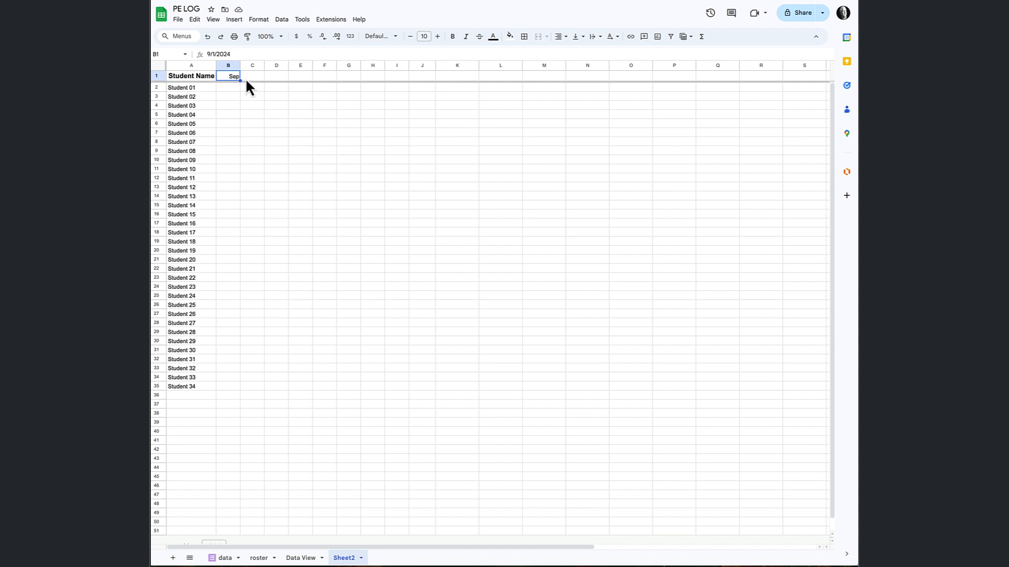
pyautogui.click(242, 82)
pyautogui.moveTo(240, 80); pyautogui.dragTo(254, 79)
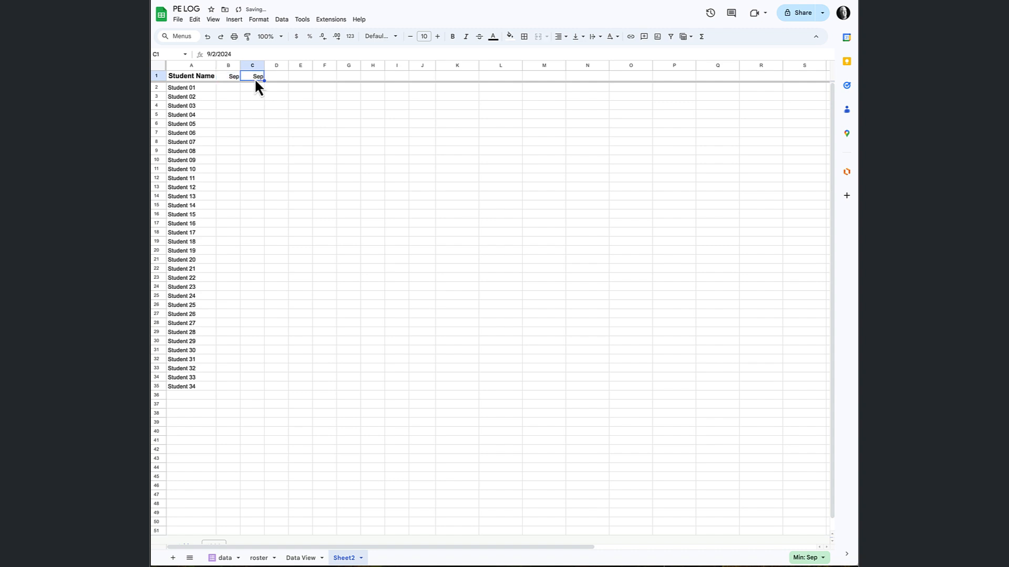
pyautogui.doubleClick(254, 78)
pyautogui.click(239, 163)
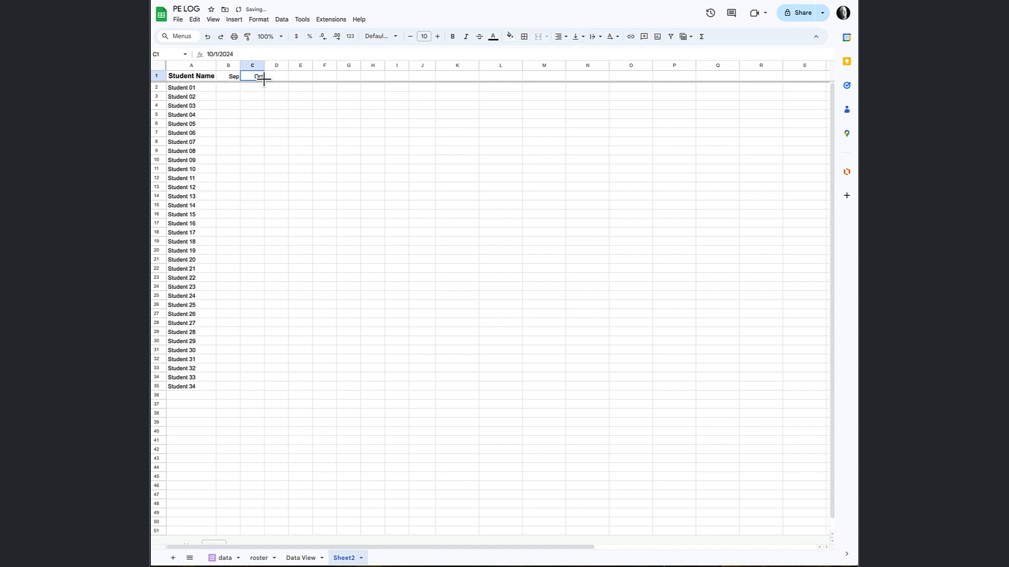
pyautogui.moveTo(261, 78); pyautogui.dragTo(423, 86)
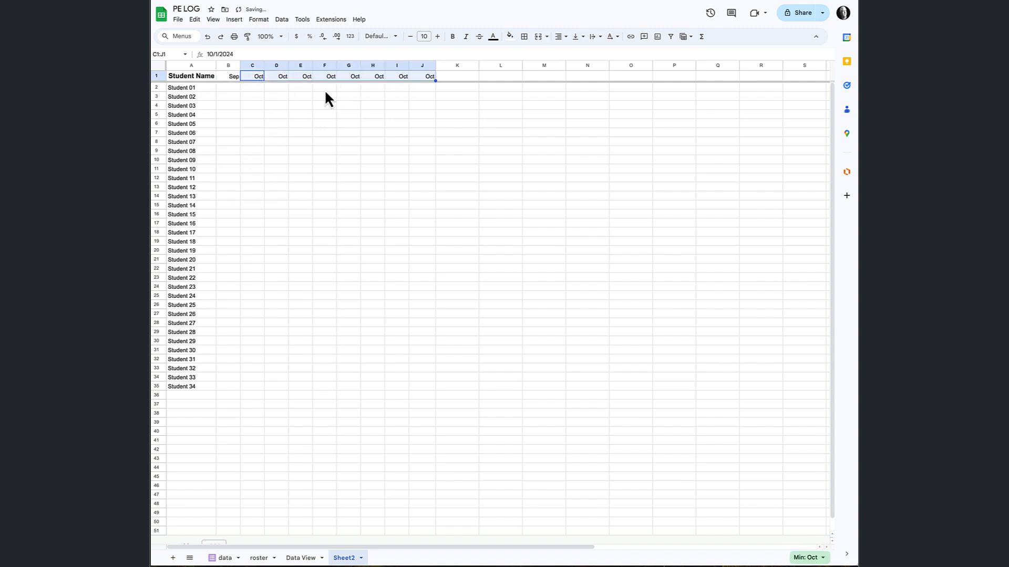
# Set header cell D1 to November 1, 2024 and E1 to December 1, 2024.
pyautogui.doubleClick(278, 77)
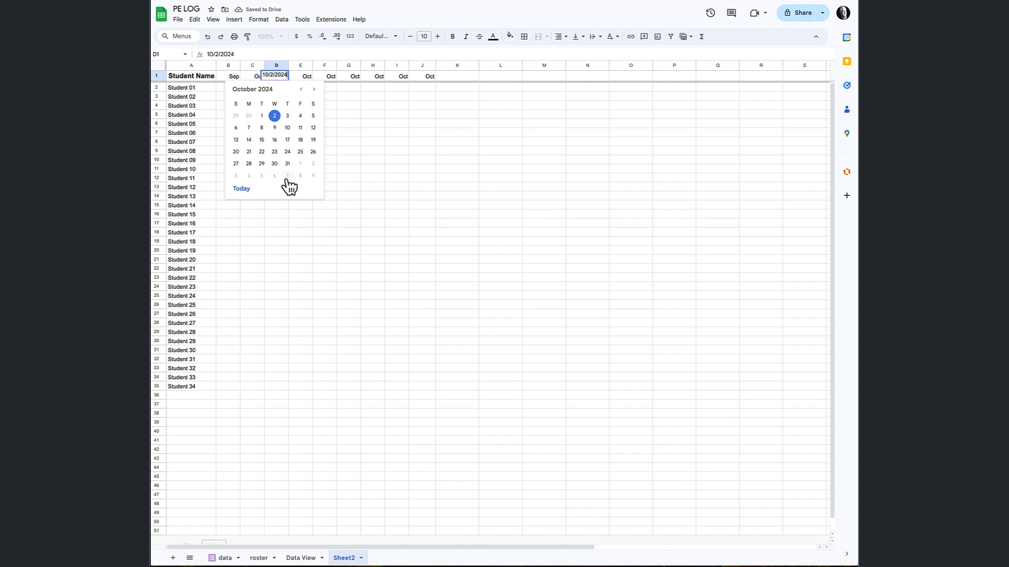
pyautogui.click(301, 164)
pyautogui.doubleClick(308, 76)
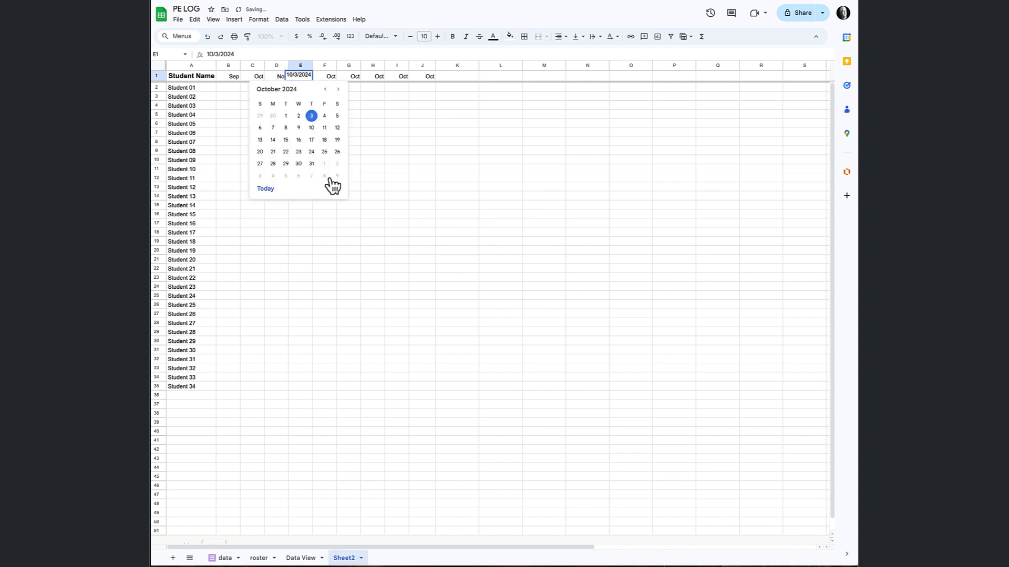
pyautogui.click(339, 91)
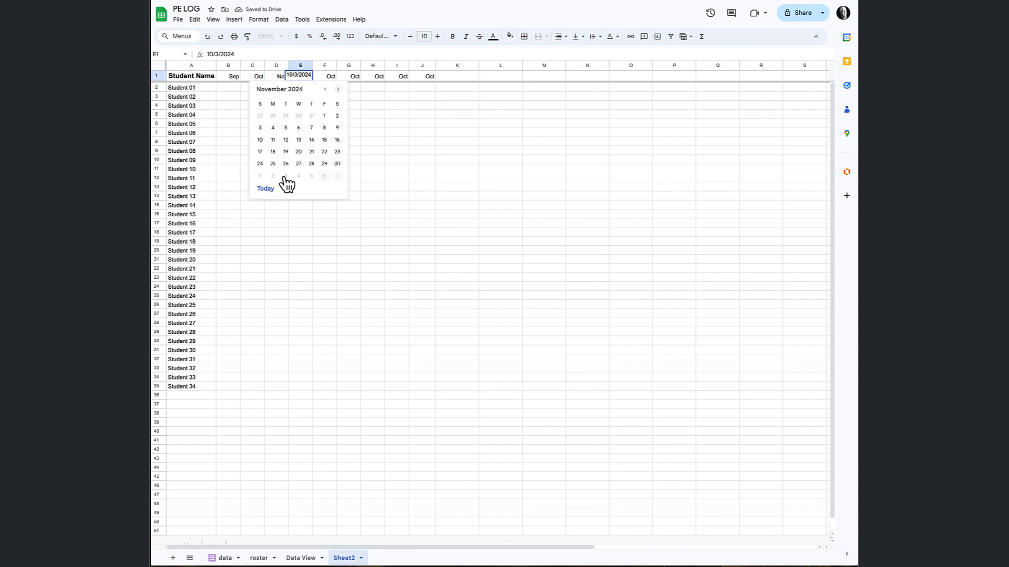
pyautogui.click(261, 174)
# Change the header dates to 1/16/2025 in F1 and 2/6/2025 in G1.
pyautogui.doubleClick(331, 78)
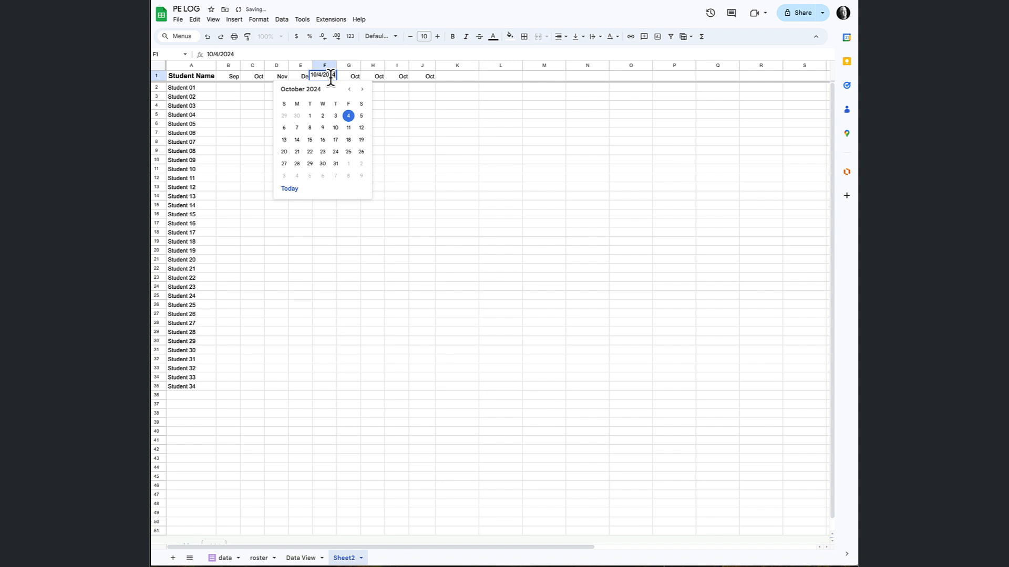
pyautogui.click(362, 90)
pyautogui.click(362, 90)
pyautogui.click(362, 90)
pyautogui.click(336, 139)
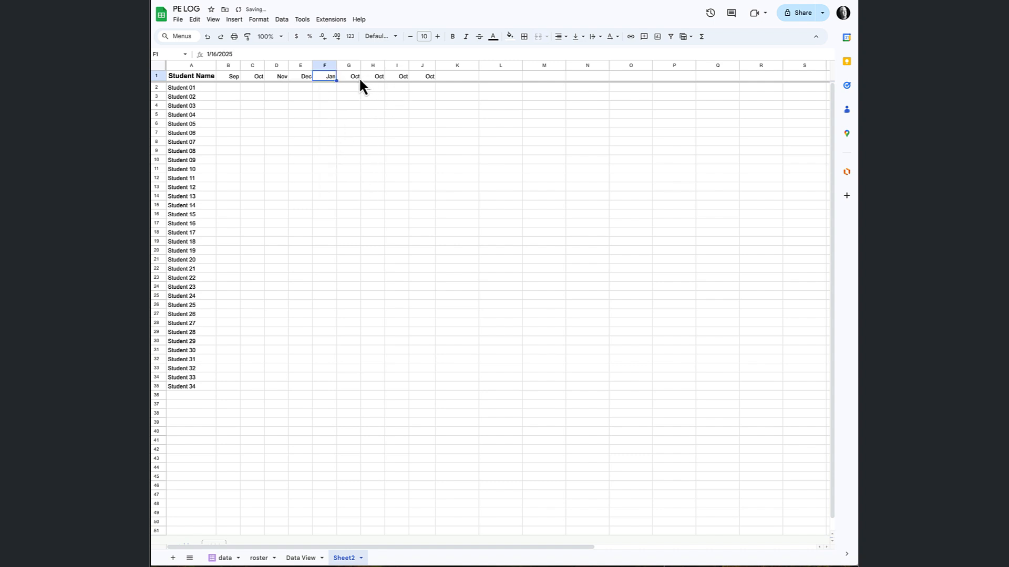
pyautogui.doubleClick(355, 77)
pyautogui.click(386, 89)
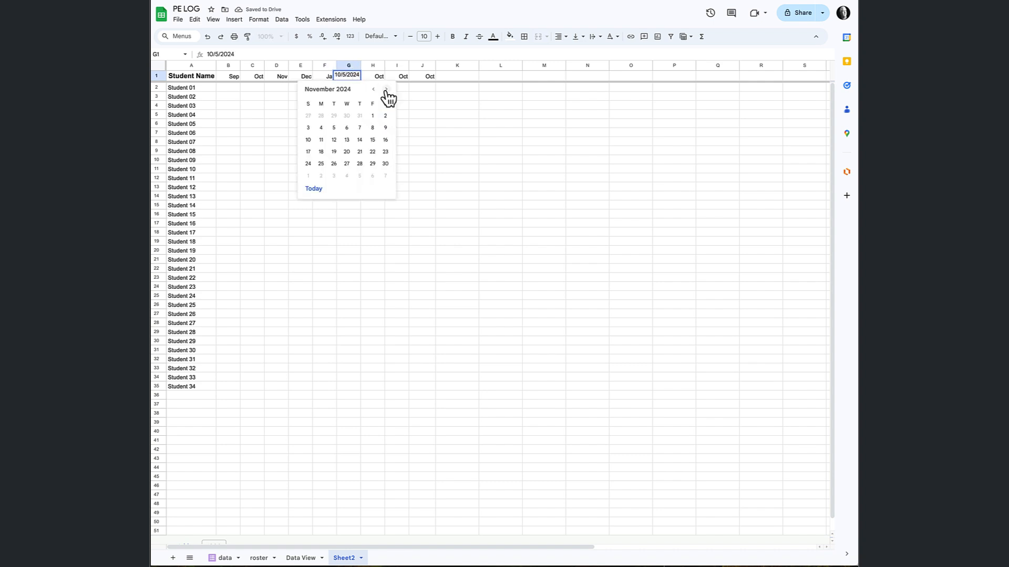
pyautogui.click(386, 89)
pyautogui.click(387, 89)
pyautogui.click(386, 89)
pyautogui.click(359, 128)
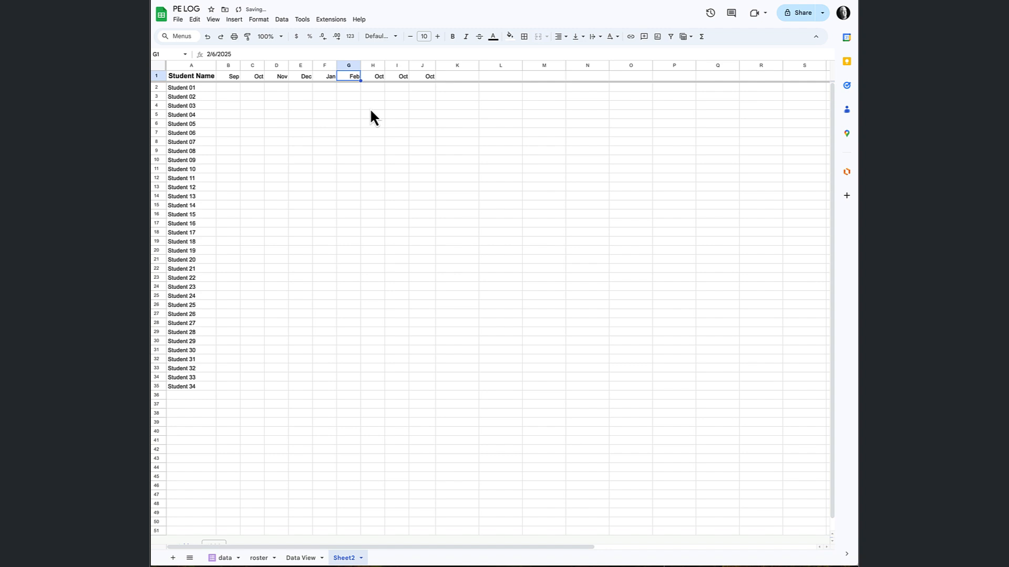
# Set header cell H1 to 3/12/2025 and I1 to a date in April 2025.
pyautogui.doubleClick(373, 77)
pyautogui.click(411, 89)
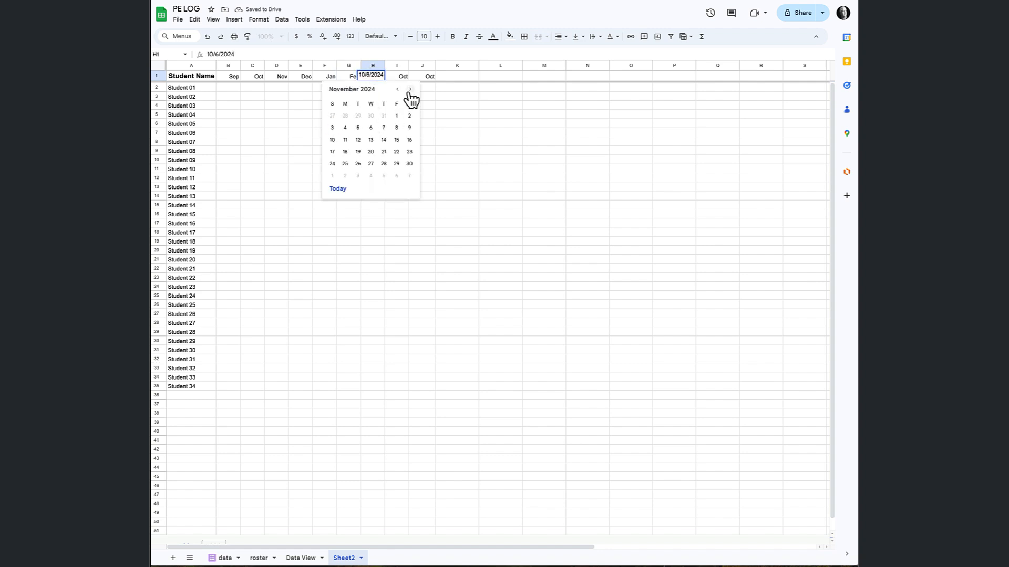
pyautogui.click(410, 90)
pyautogui.click(410, 89)
pyautogui.click(410, 89)
pyautogui.click(410, 90)
pyautogui.click(371, 140)
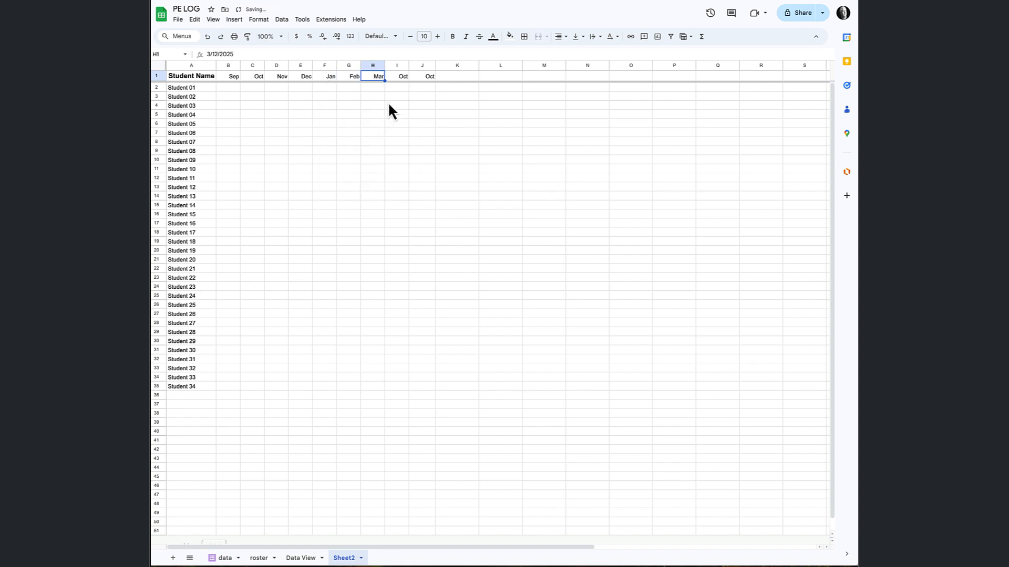
pyautogui.doubleClick(397, 76)
pyautogui.click(434, 89)
pyautogui.click(434, 90)
pyautogui.click(434, 90)
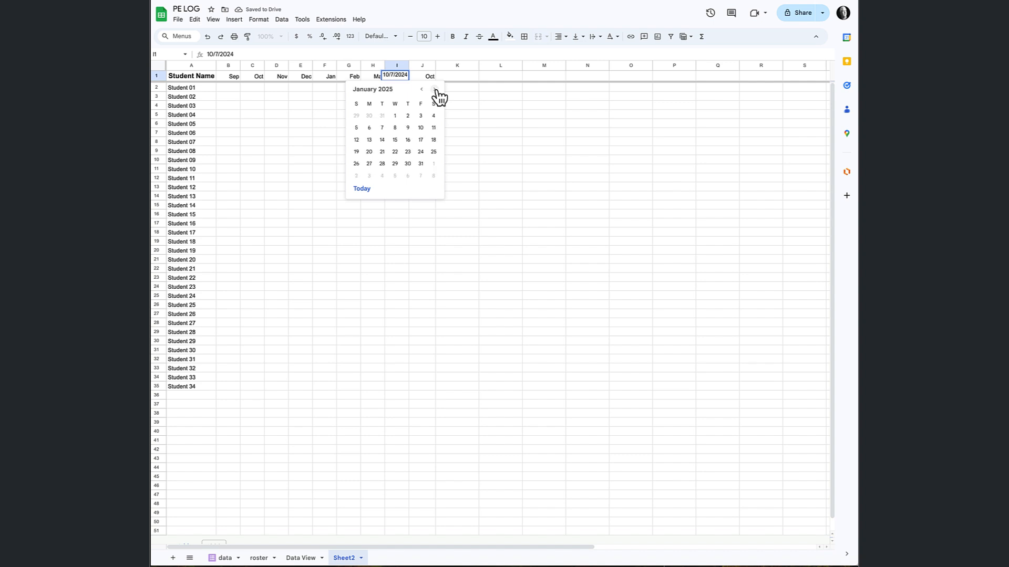
pyautogui.click(434, 90)
pyautogui.click(434, 90)
pyautogui.click(434, 89)
pyautogui.click(407, 140)
# Set the last month header, J1, to 5/7/2025.
pyautogui.click(423, 78)
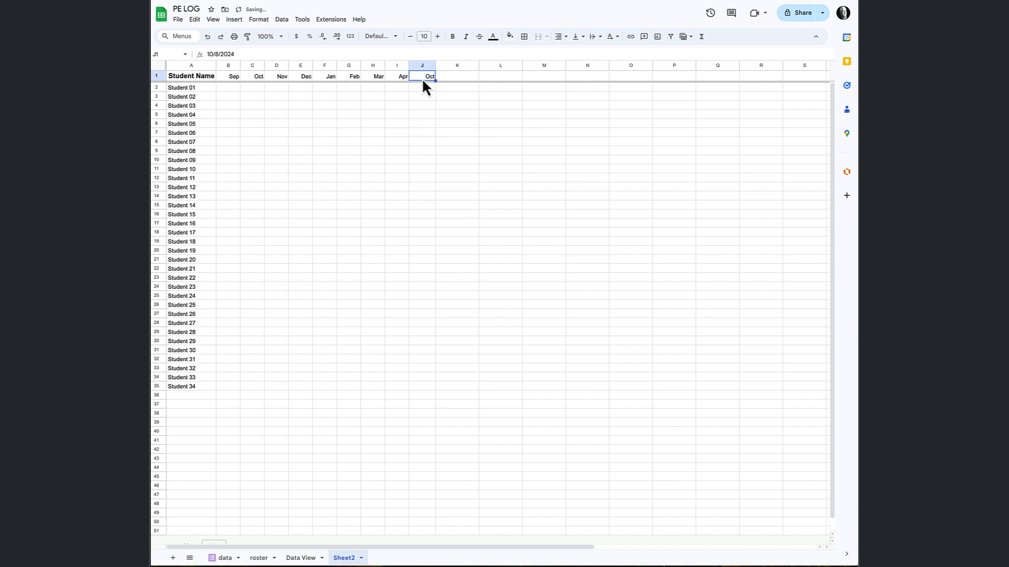
pyautogui.doubleClick(423, 82)
pyautogui.click(460, 89)
pyautogui.click(461, 89)
pyautogui.click(460, 89)
pyautogui.click(461, 89)
pyautogui.click(460, 90)
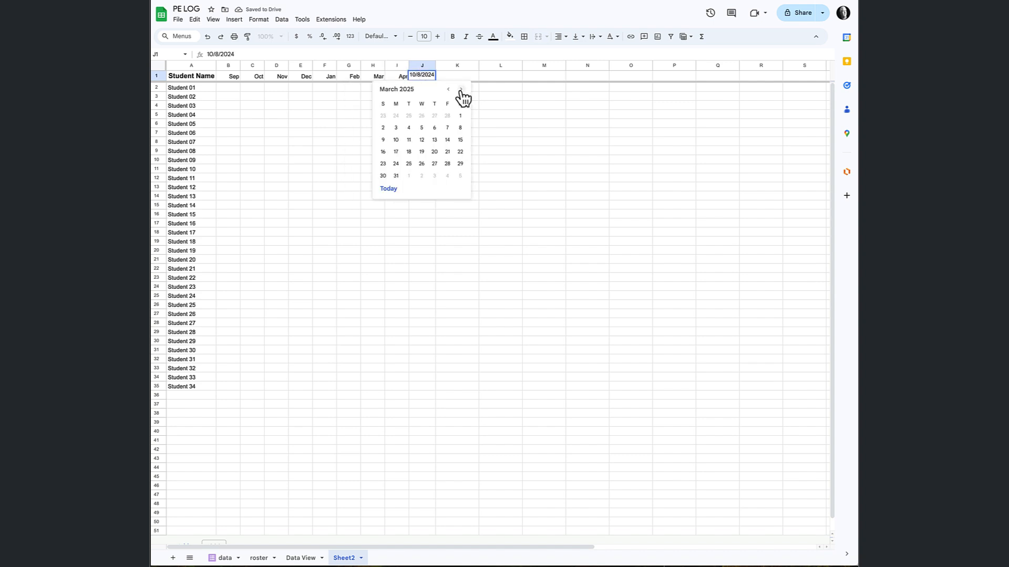
pyautogui.click(461, 90)
pyautogui.click(460, 90)
pyautogui.click(422, 128)
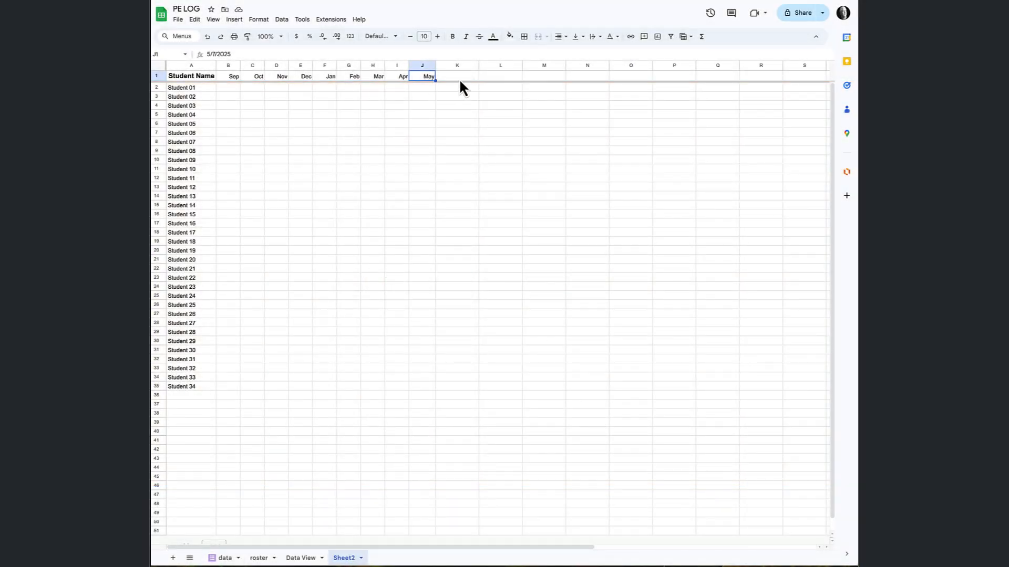
# Enter the formula =MONTH(J1) in K1 to get the month number of the May header.
pyautogui.click(449, 78)
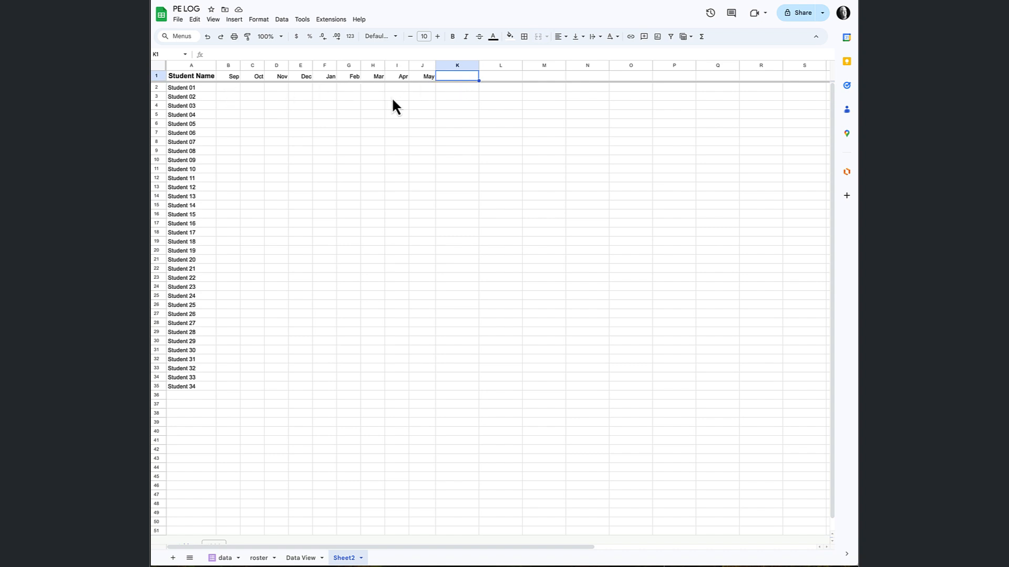
pyautogui.write('=mon')
pyautogui.click(455, 89)
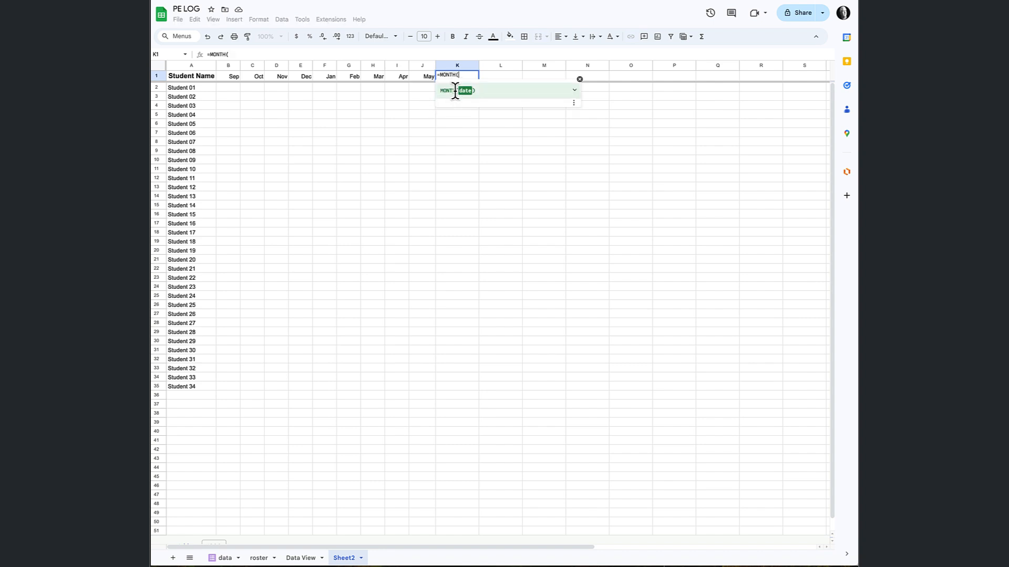
pyautogui.click(421, 78)
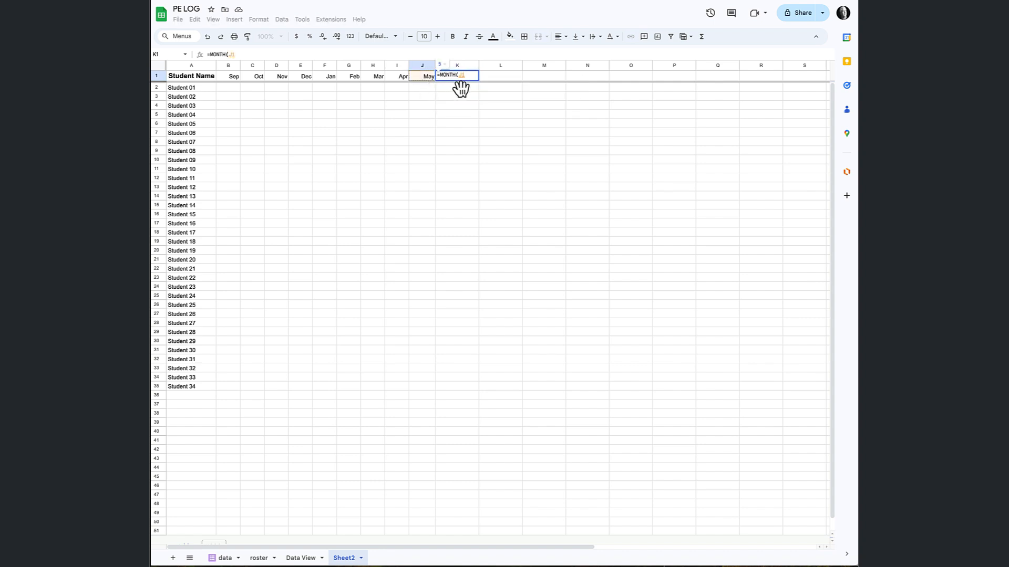
pyautogui.press('Return')
pyautogui.click(458, 78)
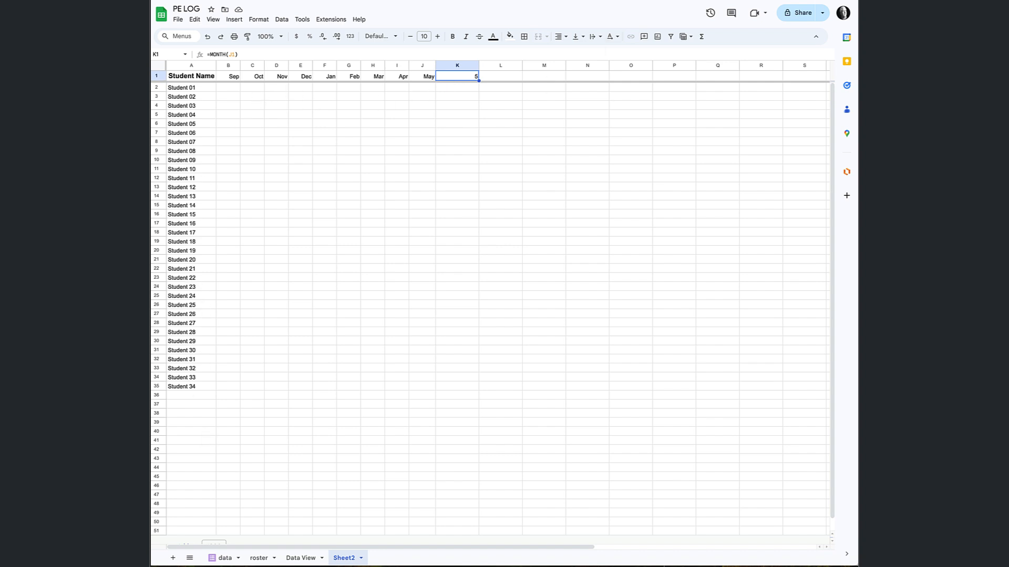
# Review the definition of the named range DataRange, covering columns A:E of the data sheet.
pyautogui.click(228, 88)
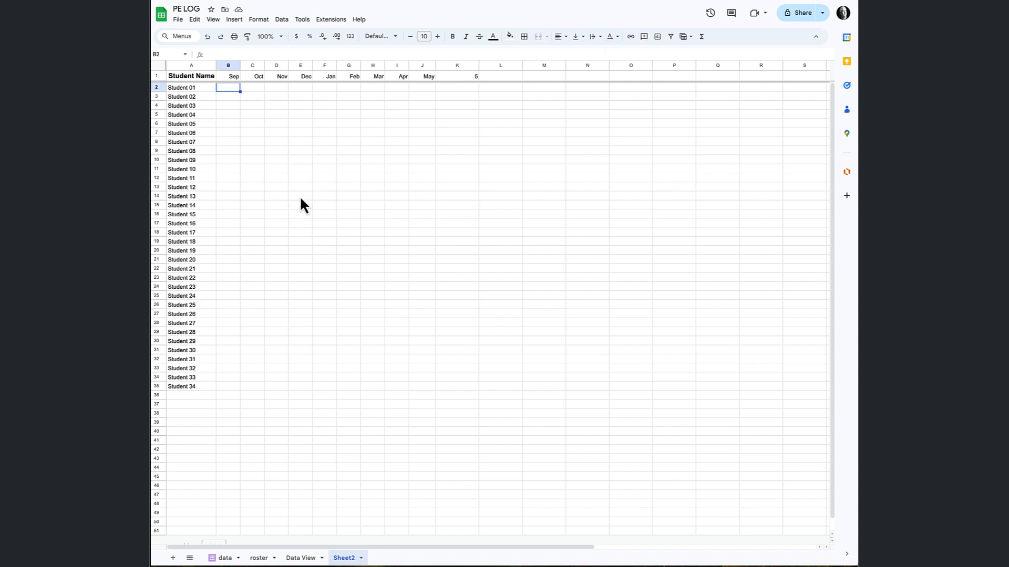
pyautogui.click(225, 558)
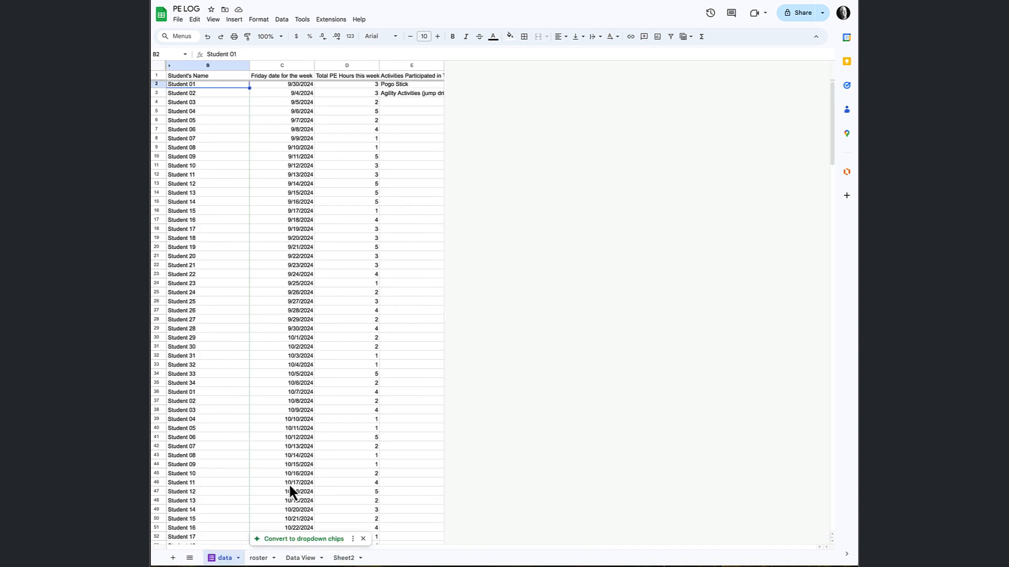
pyautogui.click(283, 21)
pyautogui.click(342, 144)
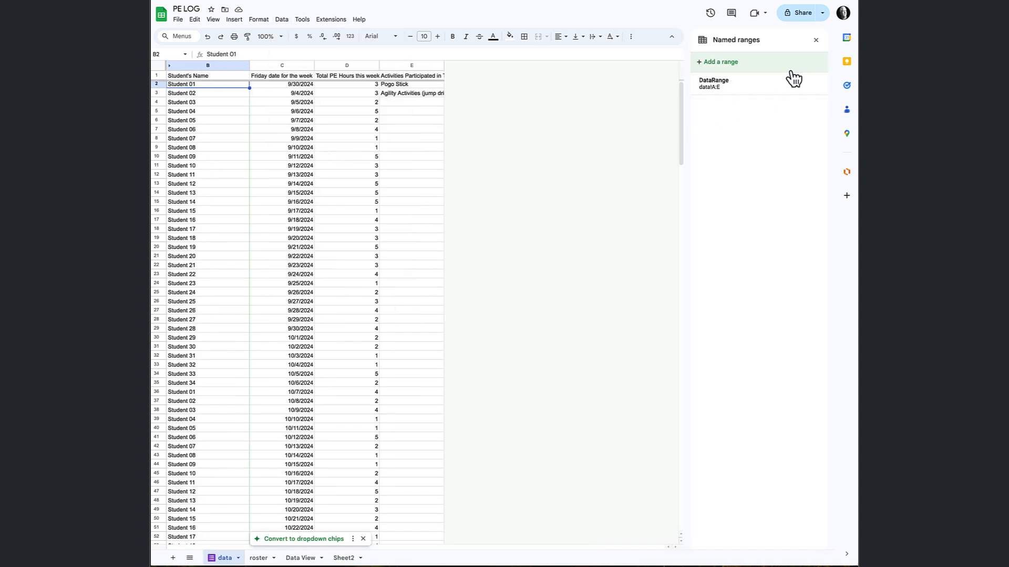
pyautogui.click(750, 87)
pyautogui.click(812, 84)
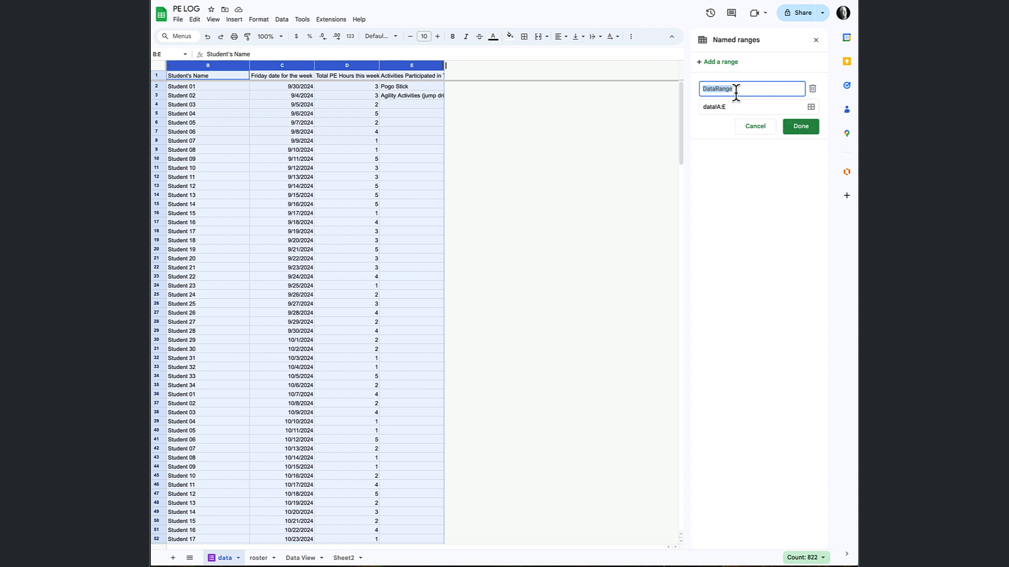
pyautogui.click(800, 127)
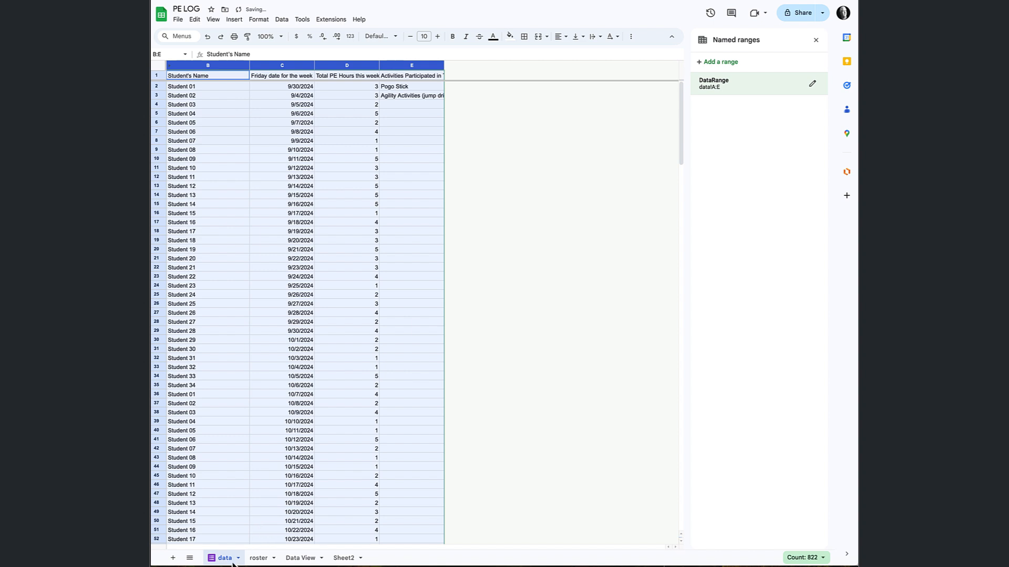
# In cell B2 of Sheet2, start a QUERY formula with the named range DataRange as its data argument.
pyautogui.click(343, 558)
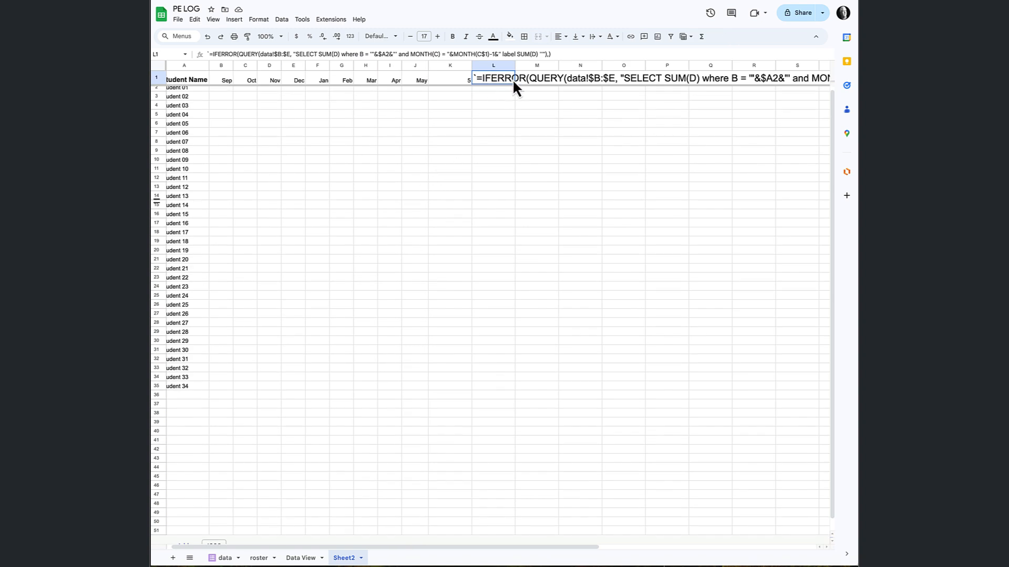
pyautogui.scroll(1, 511, 79)
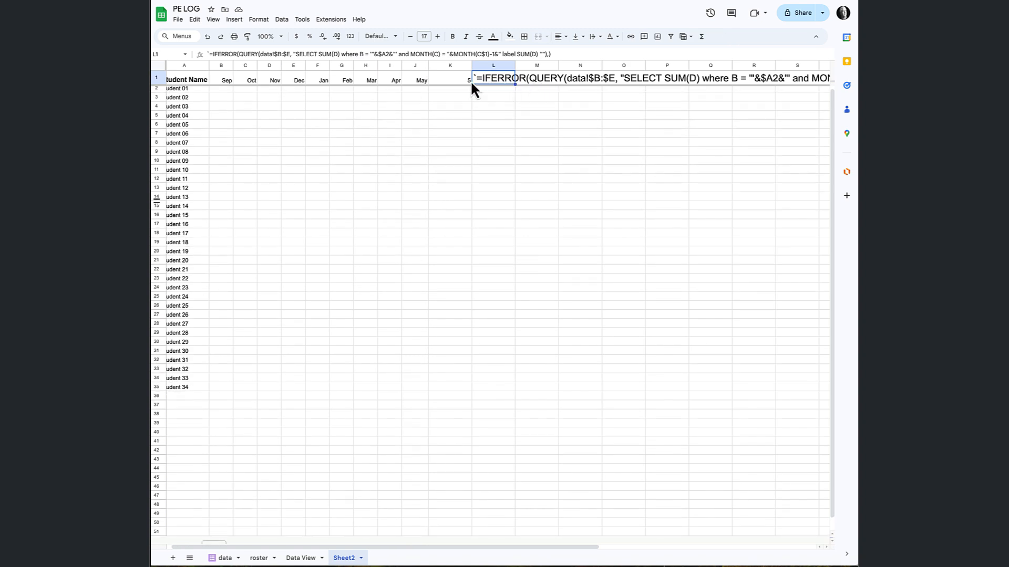
pyautogui.hscroll(-1, 232, 99)
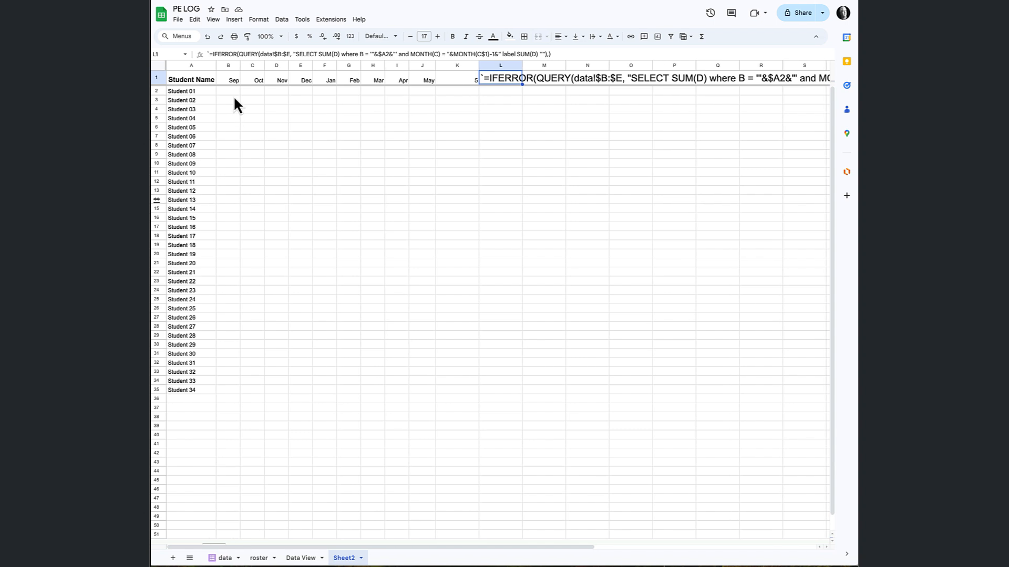
pyautogui.click(230, 92)
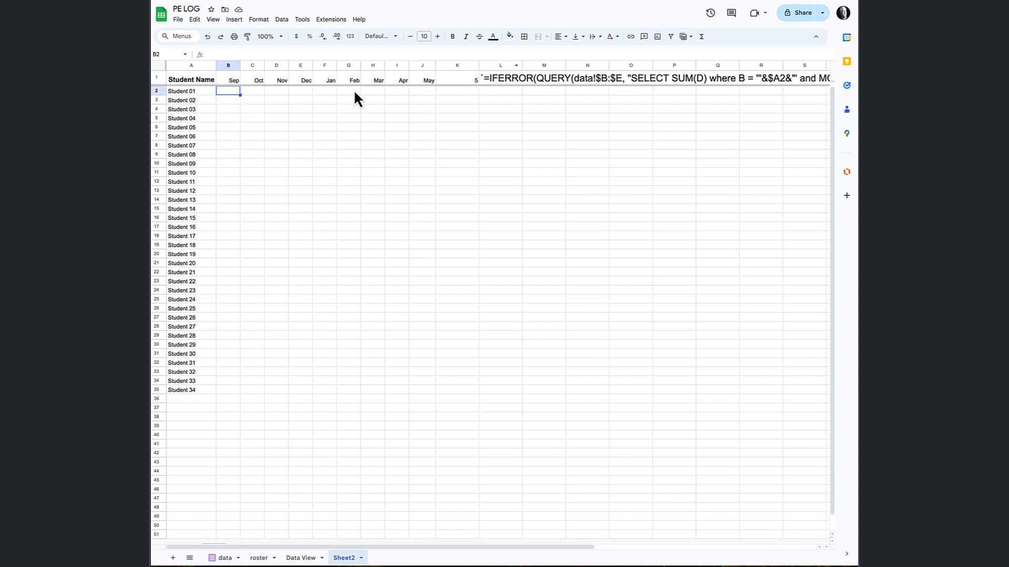
pyautogui.write('=')
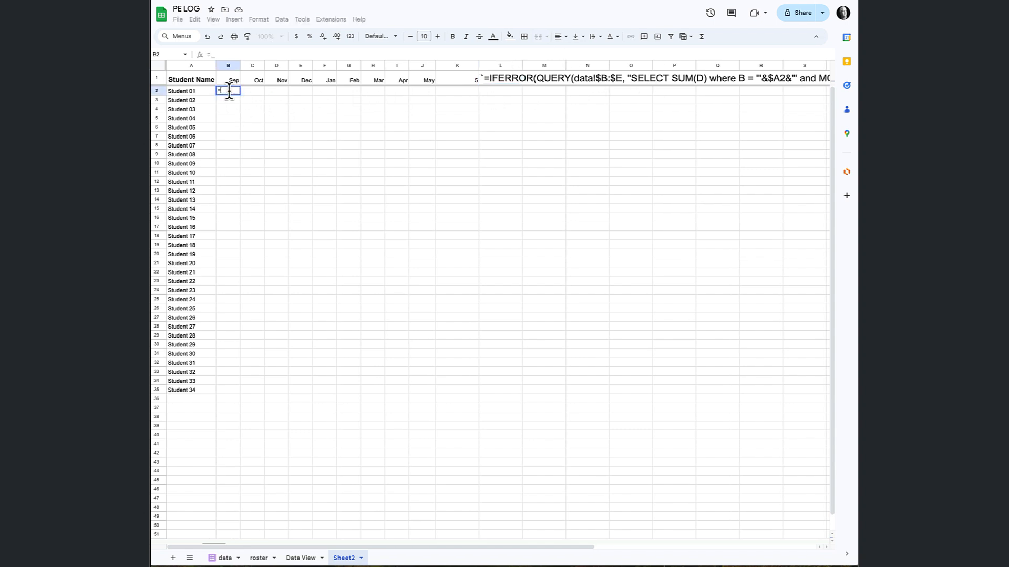
pyautogui.write('QUERY(')
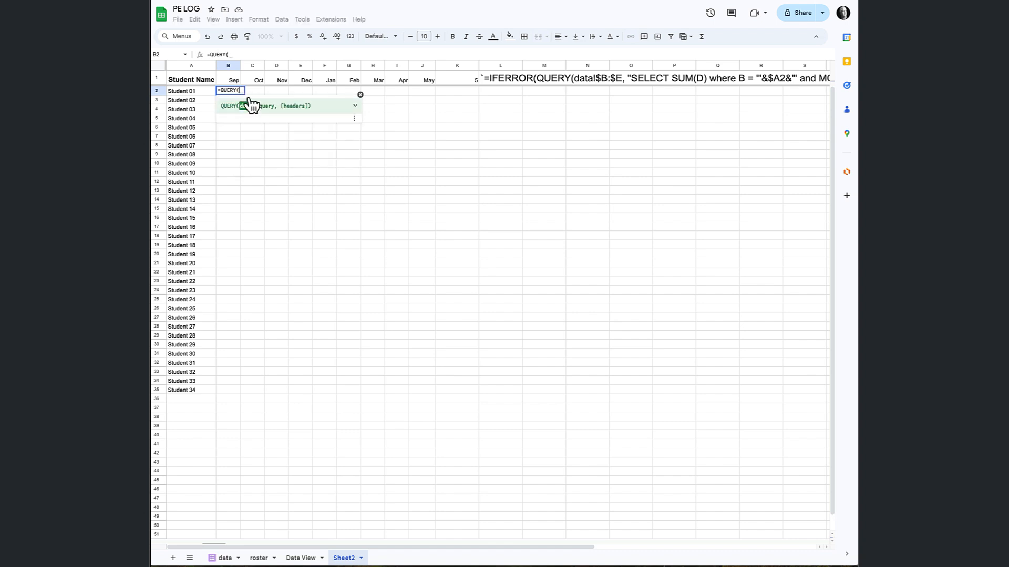
pyautogui.write('dat')
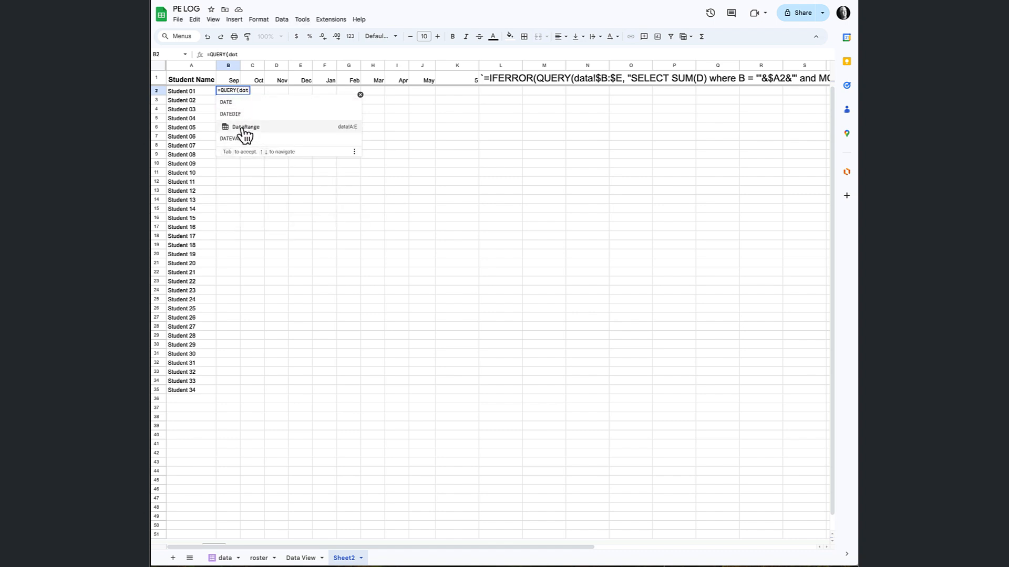
pyautogui.click(244, 128)
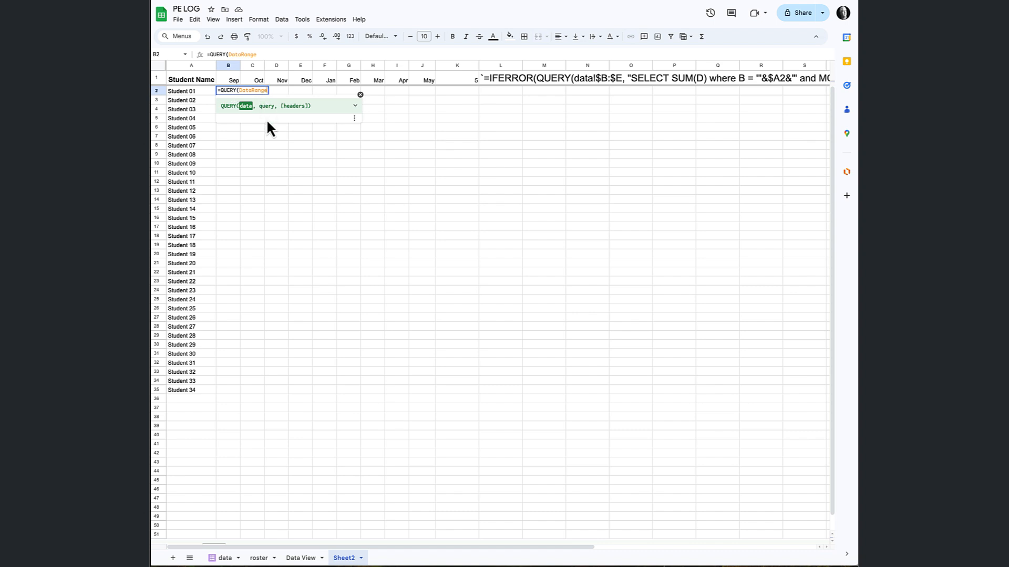
pyautogui.write(', ')
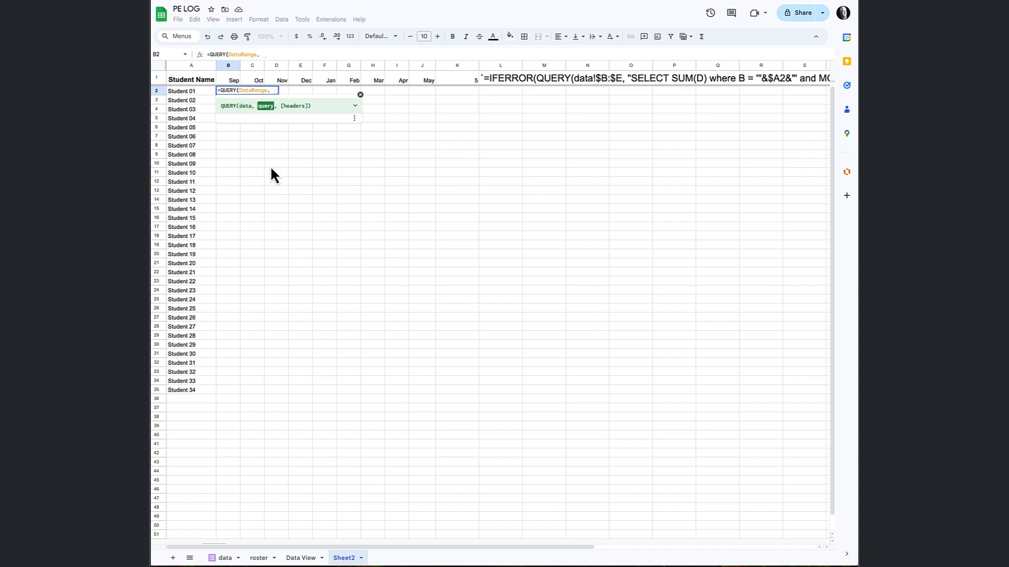
pyautogui.write('"')
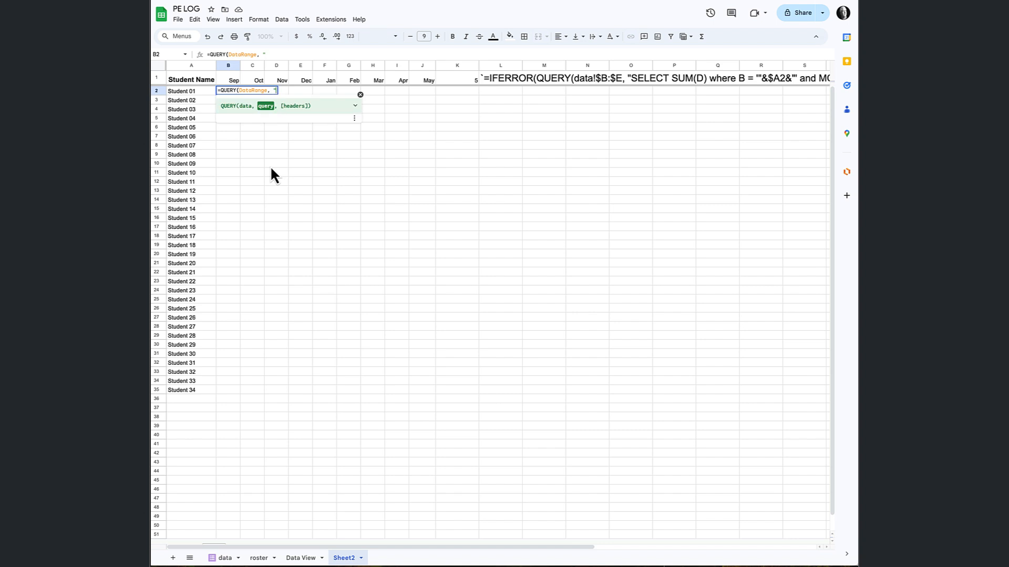
pyautogui.write('Select SUM(D)')
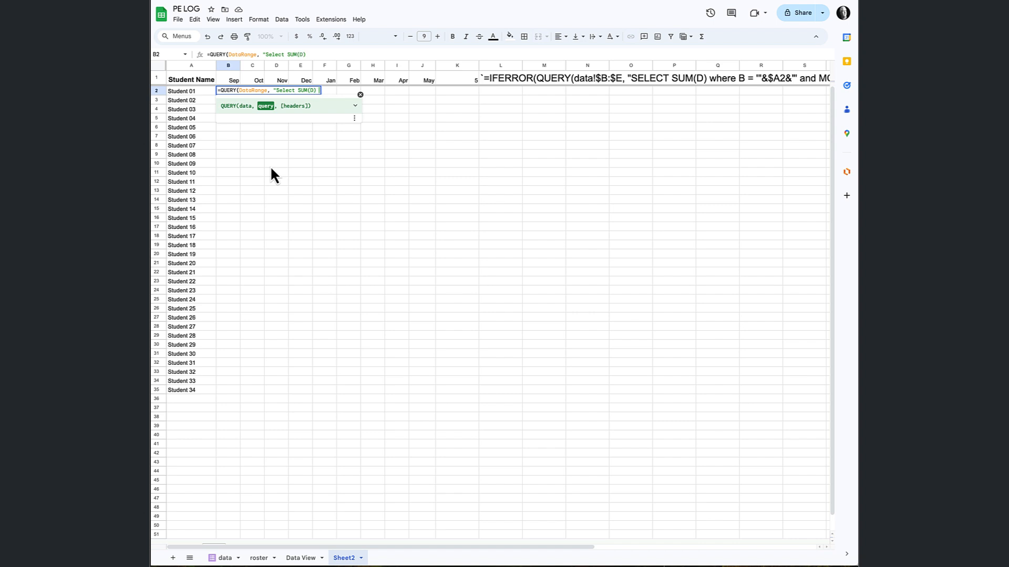
pyautogui.write(' where B = \'      \'"')
pyautogui.press('BackSpace')
pyautogui.press('BackSpace')
pyautogui.press('BackSpace')
pyautogui.press('BackSpace')
pyautogui.press('BackSpace')
pyautogui.press('BackSpace')
pyautogui.press('BackSpace')
pyautogui.write("'")
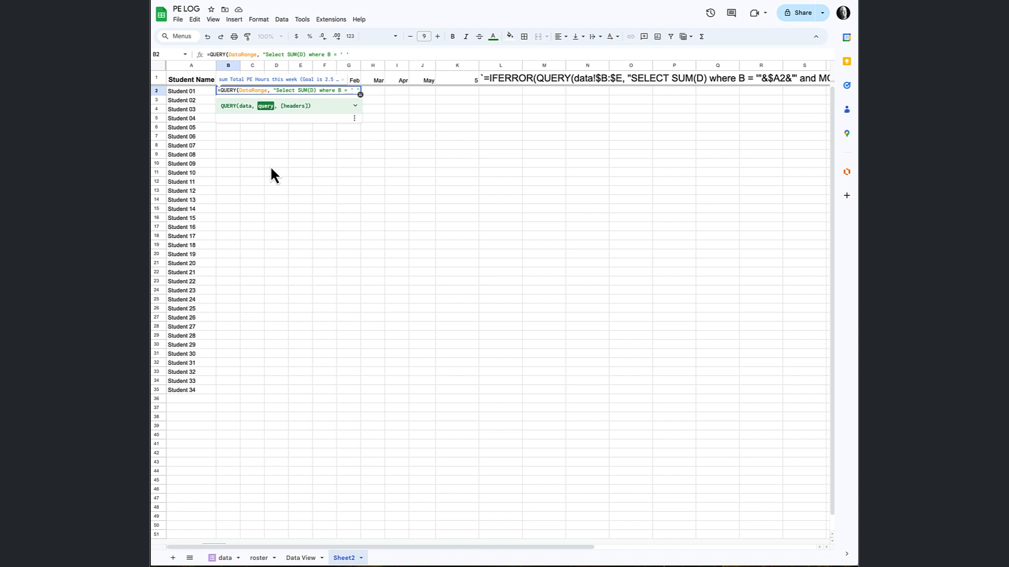
pyautogui.press('BackSpace')
pyautogui.press('BackSpace')
pyautogui.press('BackSpace')
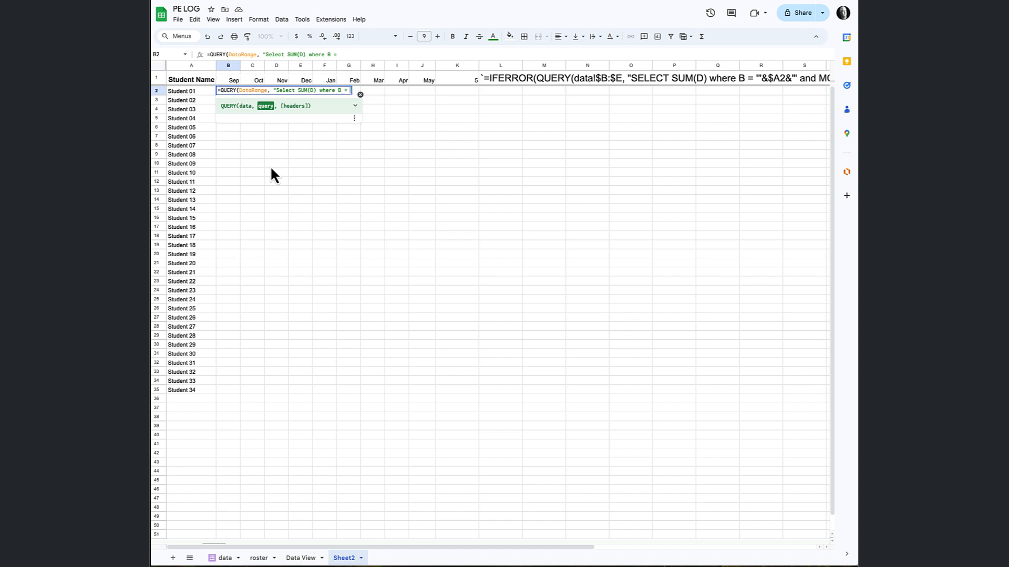
# Complete the B2 query's student condition with '"&A2&"' ") and enter the formula.
pyautogui.write('\'"&')
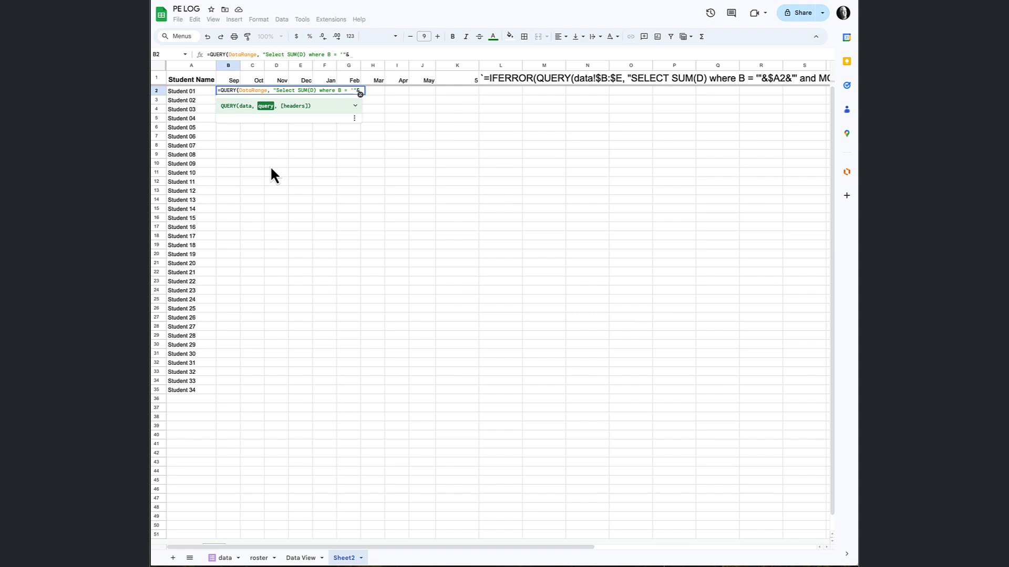
pyautogui.hscroll(1, 273, 166)
pyautogui.hscroll(-1, 307, 172)
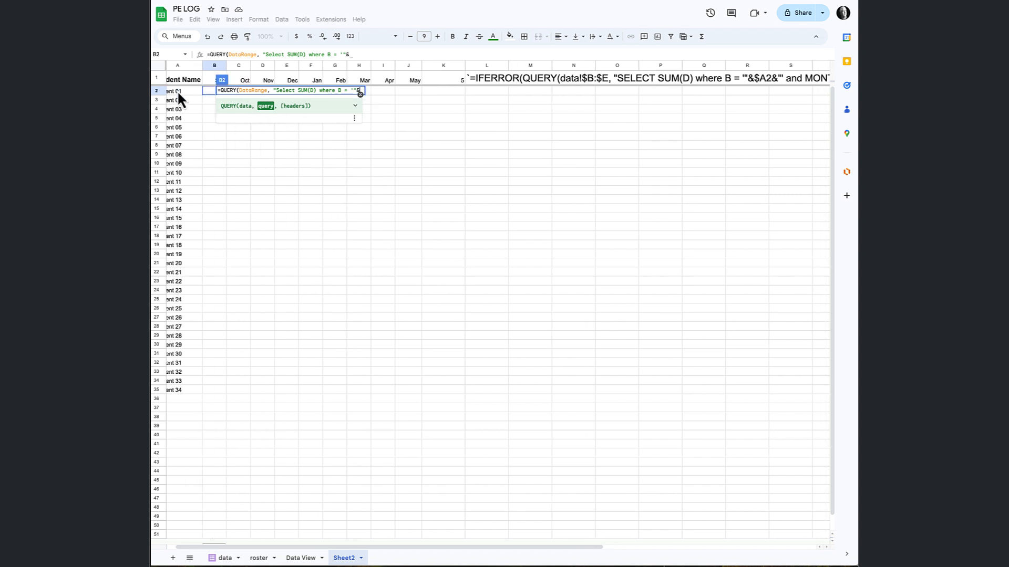
pyautogui.click(177, 90)
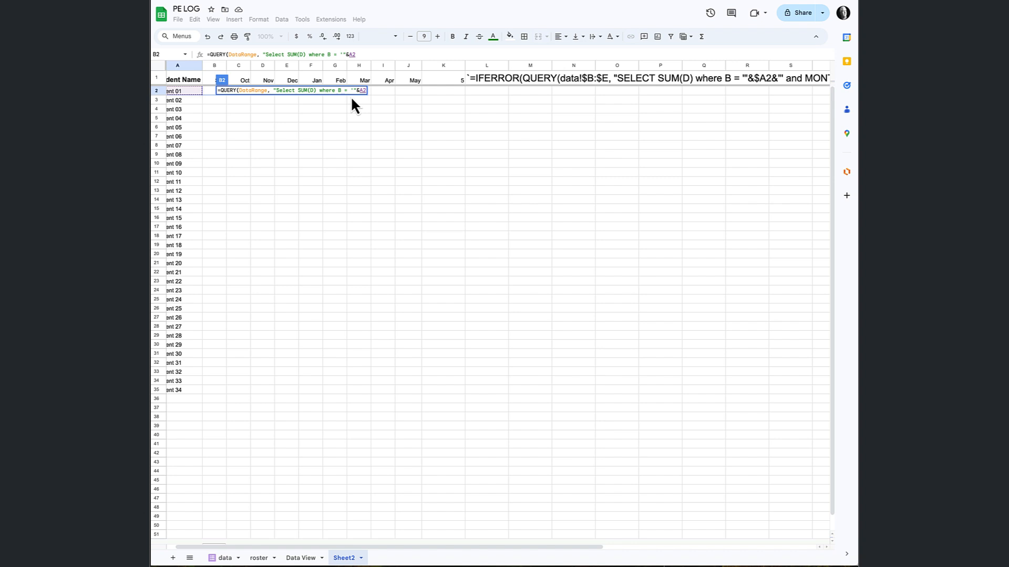
pyautogui.write('&"')
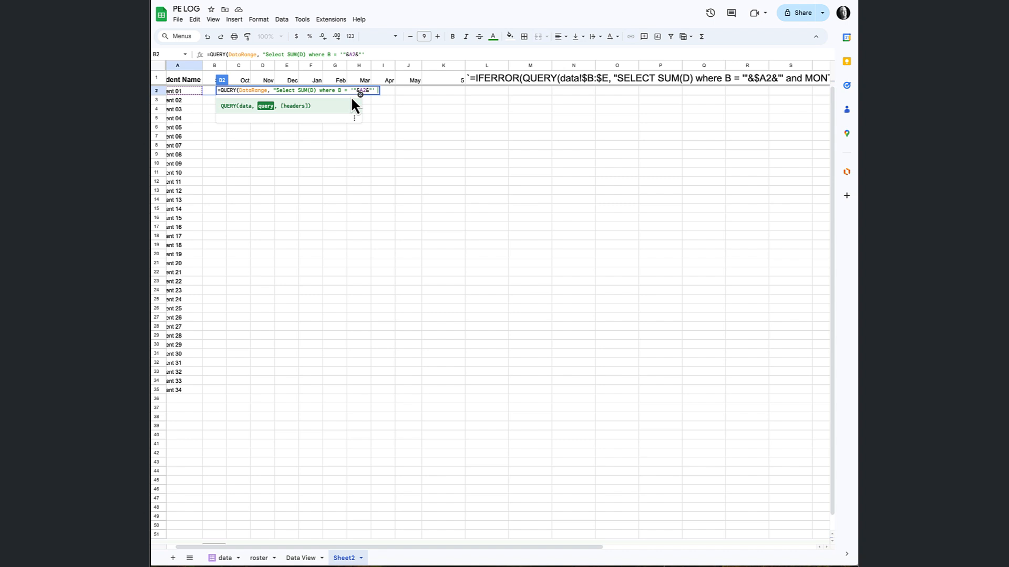
pyautogui.write('\' ")')
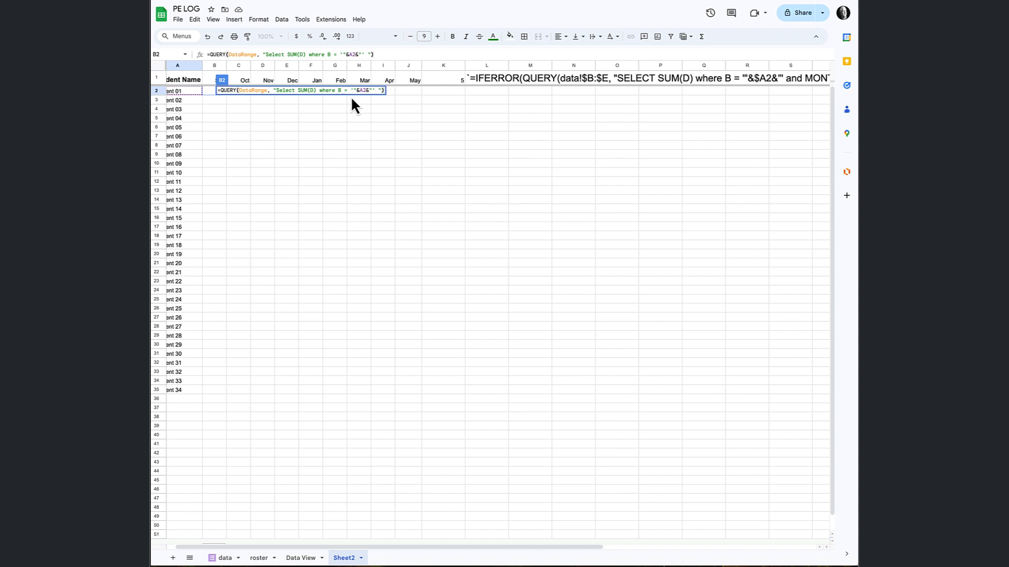
pyautogui.press('Return')
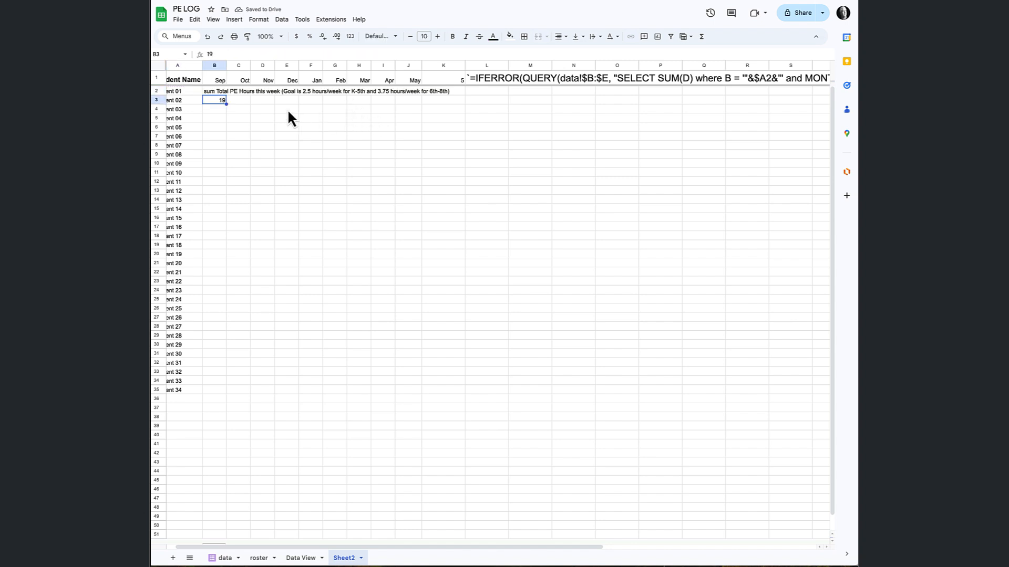
# Examine the full header text of the PE hours column in cell D1 of the data sheet.
pyautogui.hscroll(1, 229, 105)
pyautogui.hscroll(-1, 223, 102)
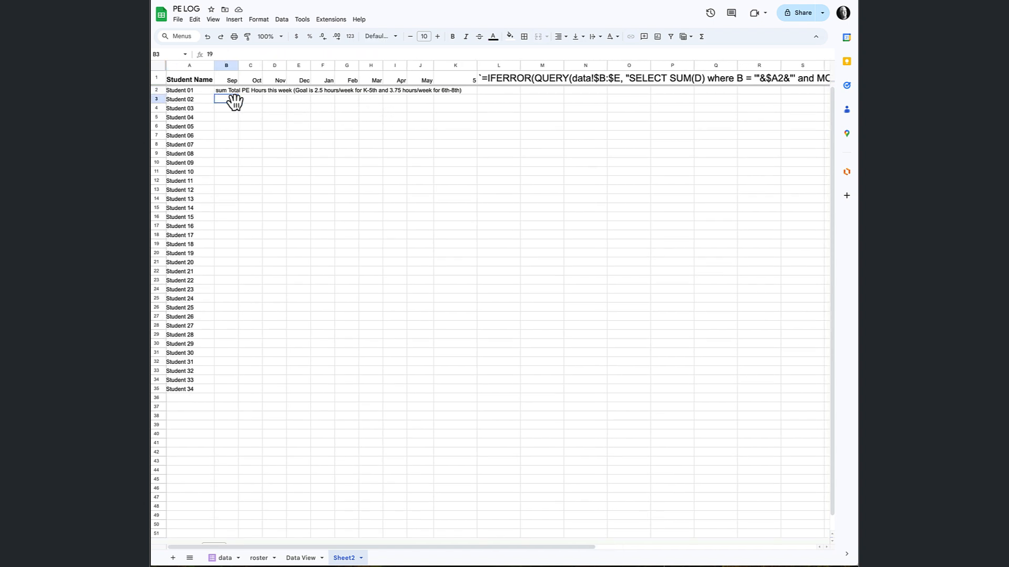
pyautogui.click(223, 557)
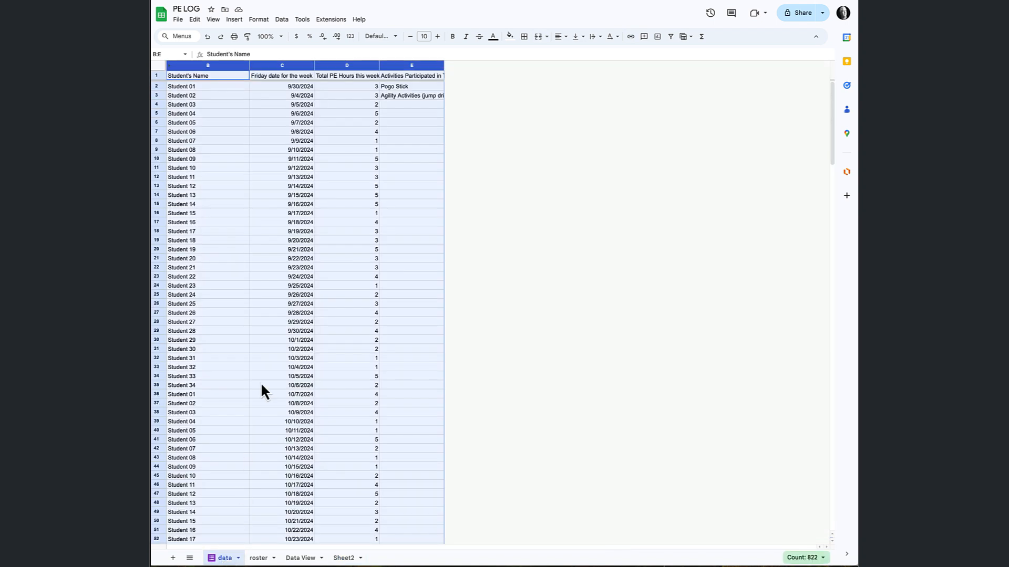
pyautogui.click(361, 78)
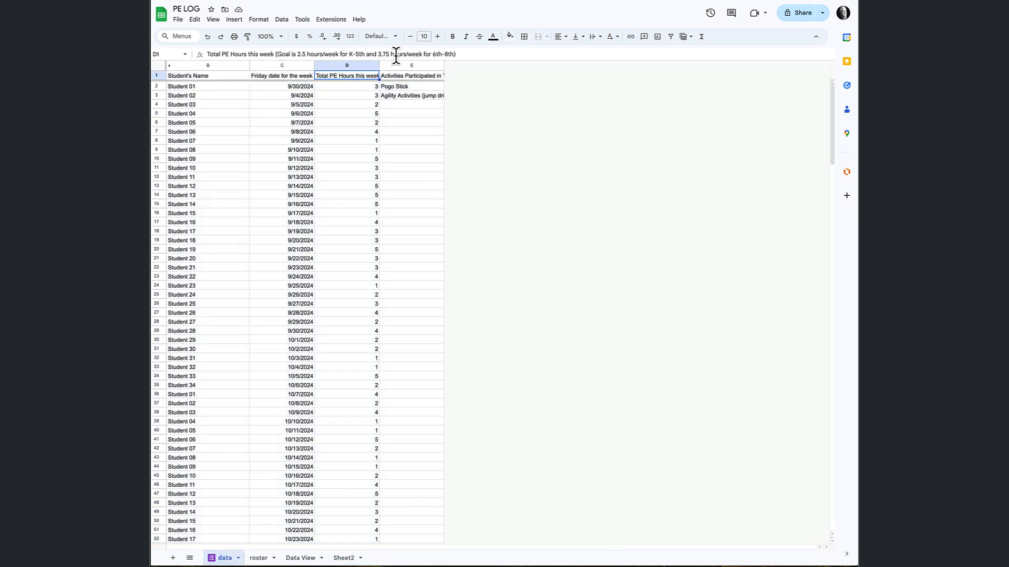
# Add label SUM(D) '' to the end of the query in Sheet2 cell B2 to blank out its header.
pyautogui.click(344, 557)
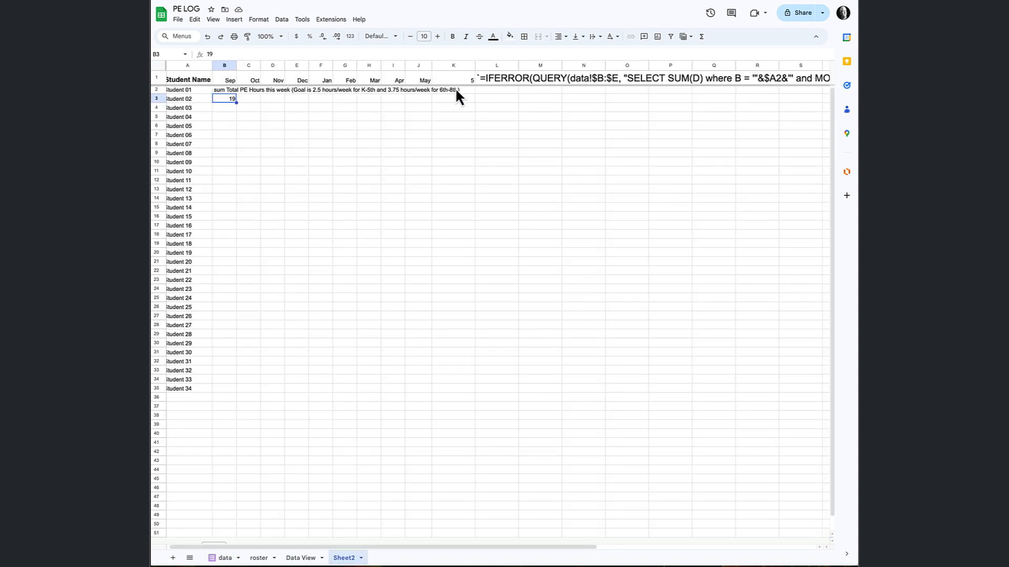
pyautogui.click(231, 93)
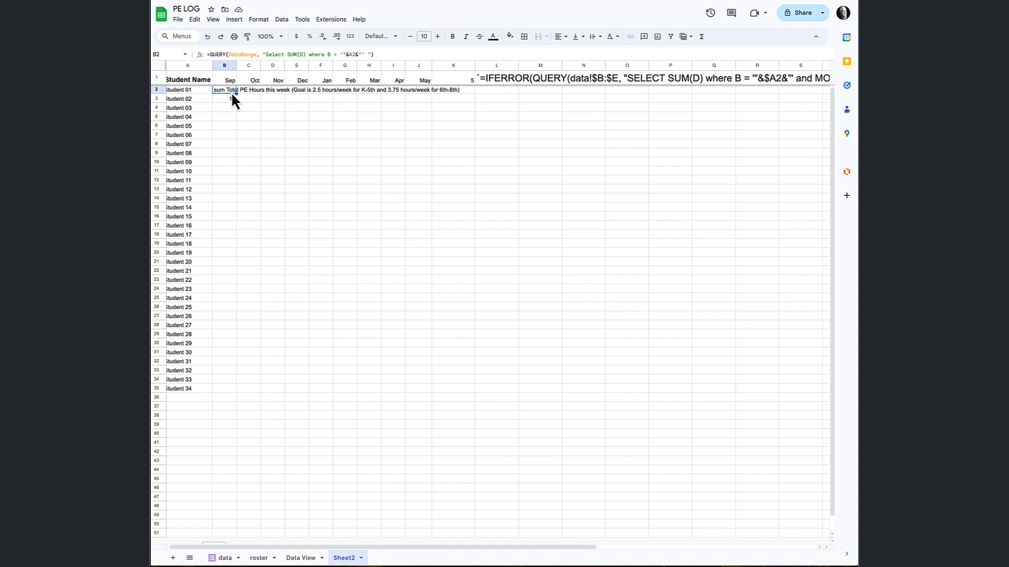
pyautogui.click(368, 54)
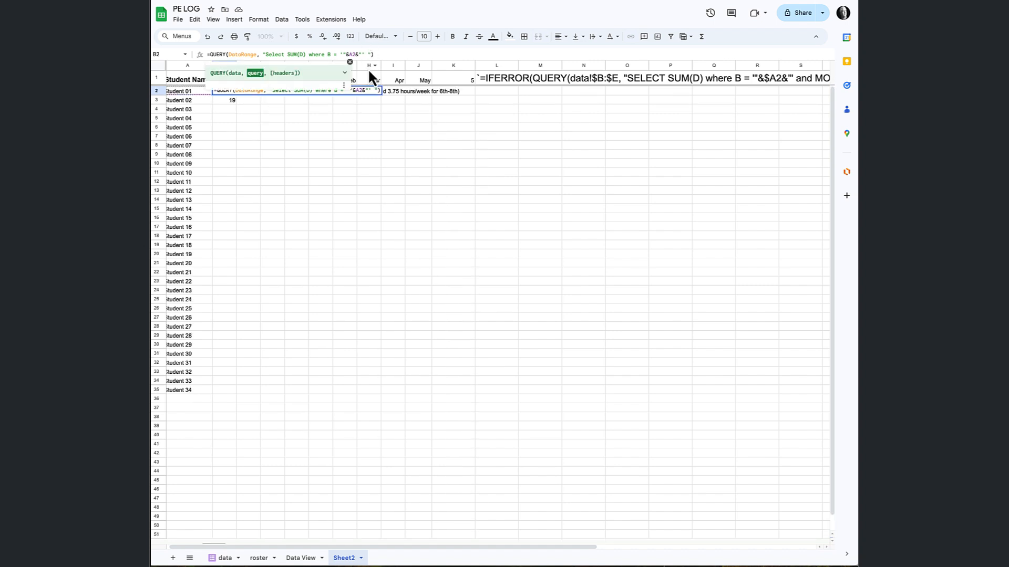
pyautogui.write('label ')
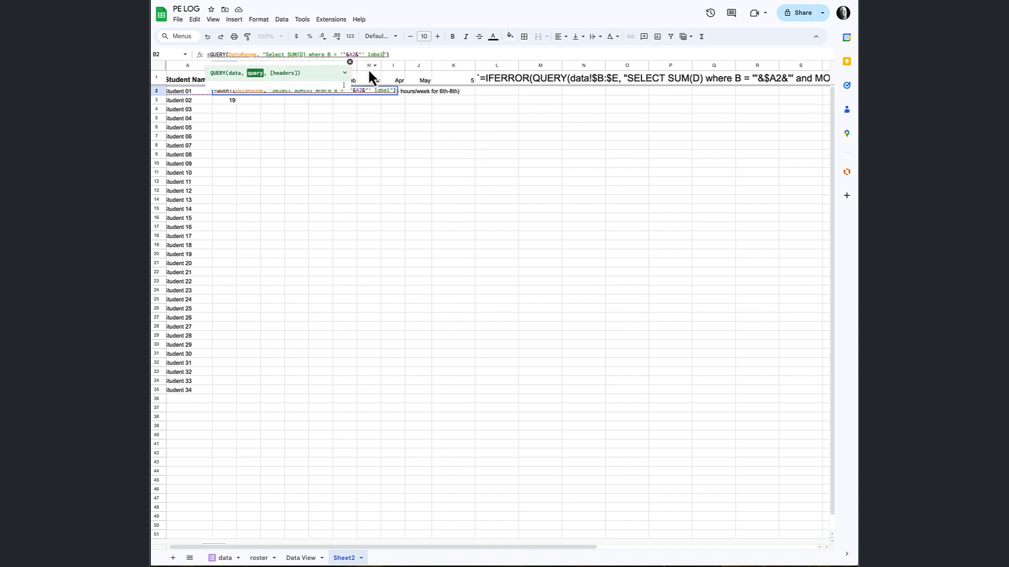
pyautogui.write("SUM(D) ''")
pyautogui.press('Return')
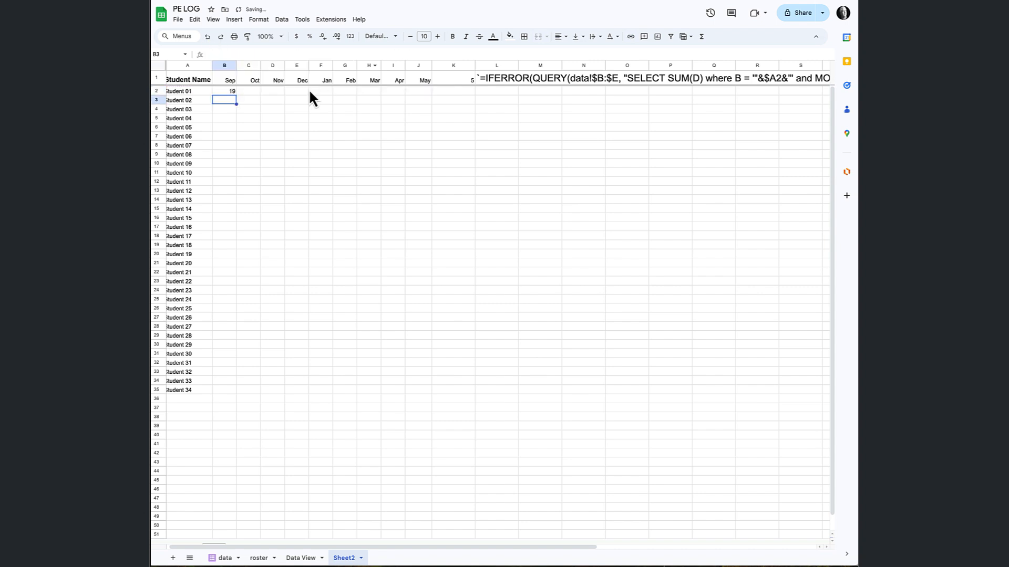
# Check Student 01's total in B2 against that student's filtered PE hours on the data sheet, and return to Sheet2.
pyautogui.click(229, 93)
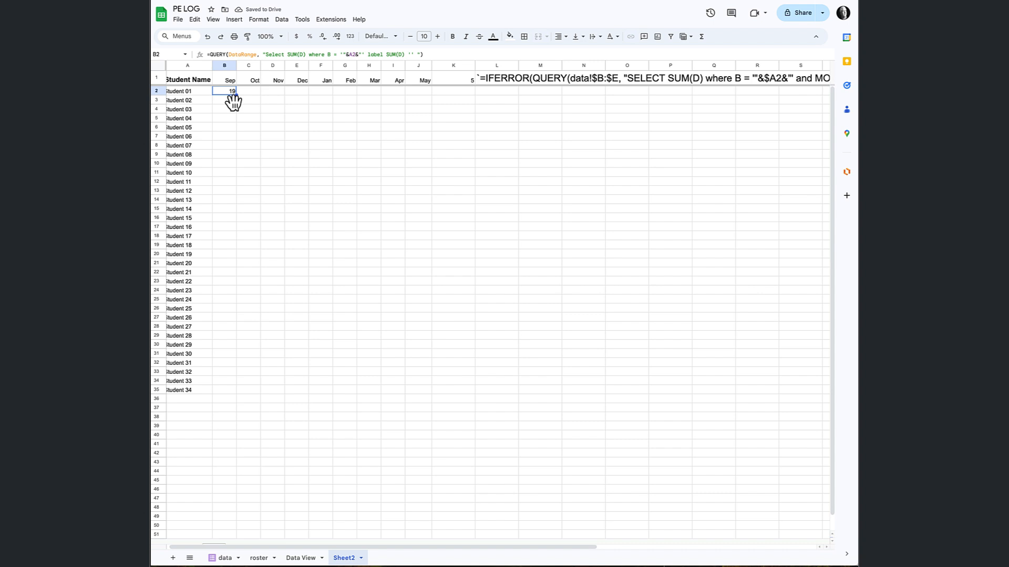
pyautogui.hscroll(-1, 234, 103)
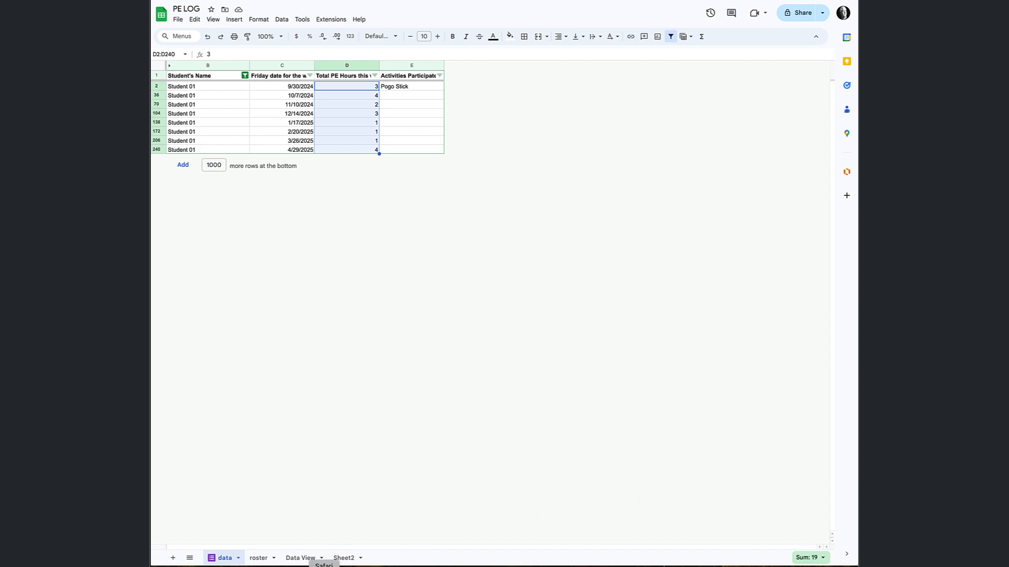
pyautogui.click(344, 557)
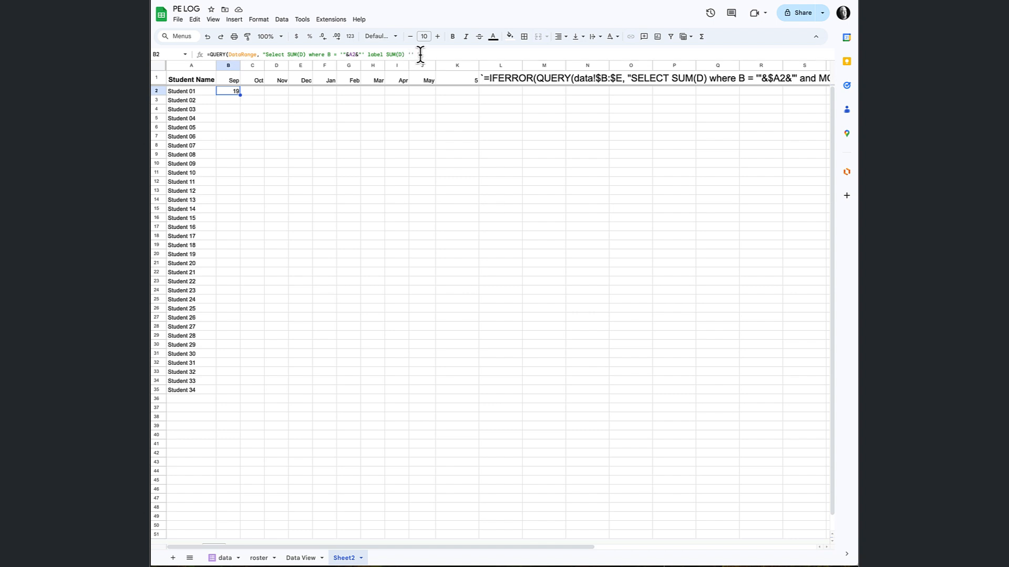
# Check the date column on the data sheet for the month condition, and return to cell B2 in Sheet2.
pyautogui.click(366, 53)
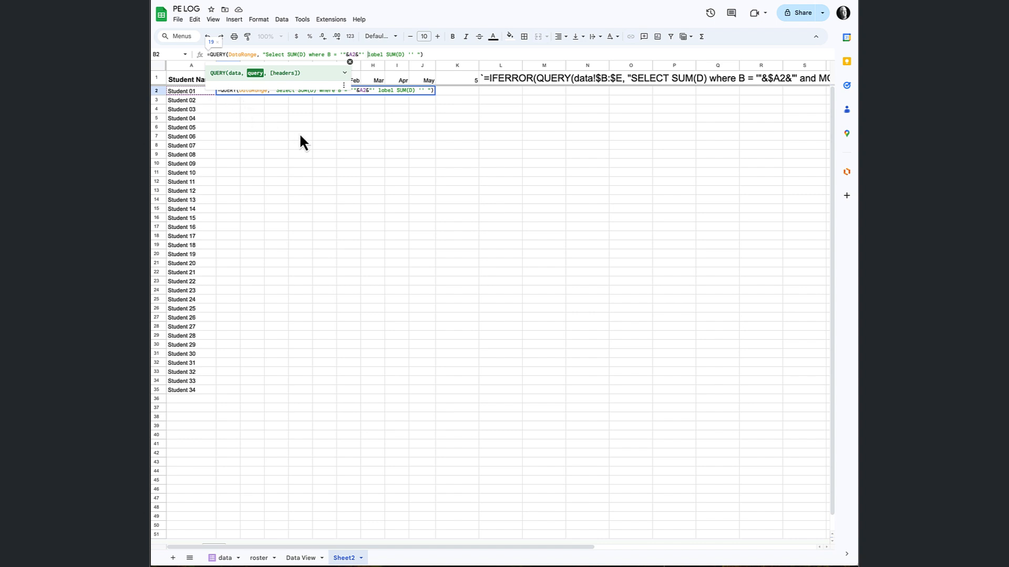
pyautogui.scroll(-1, 300, 134)
pyautogui.hscroll(1, 301, 141)
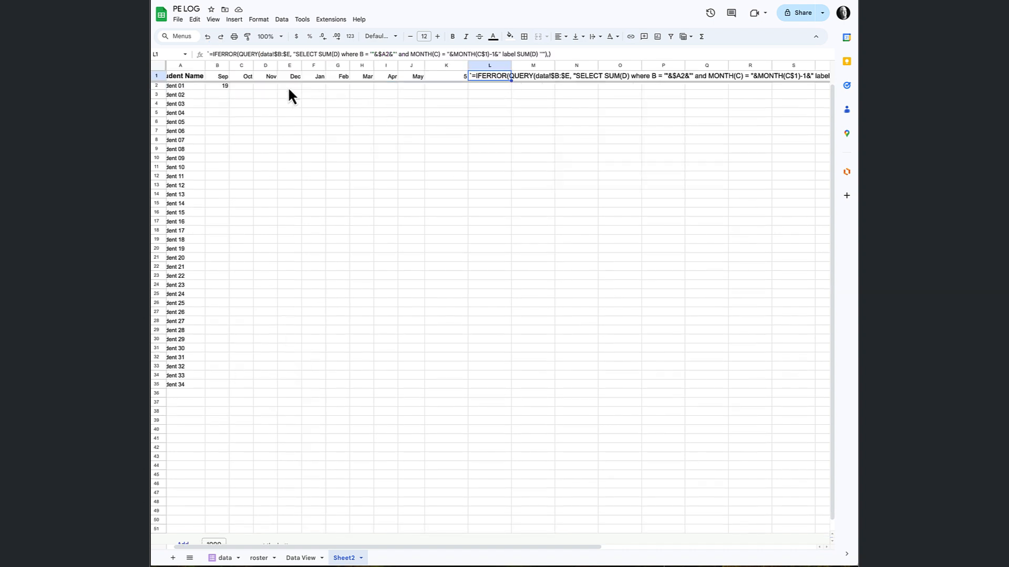
pyautogui.click(218, 87)
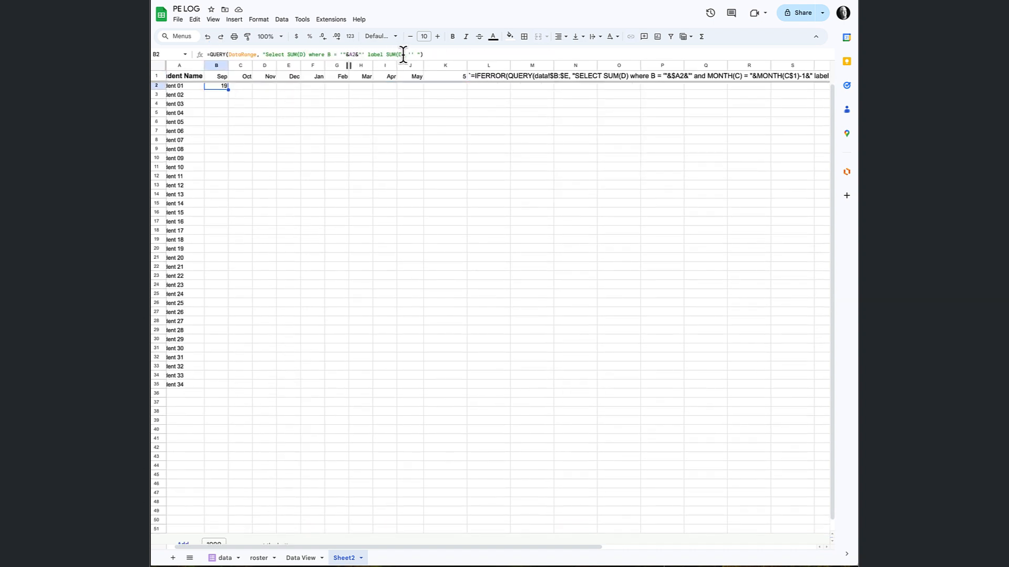
pyautogui.click(225, 558)
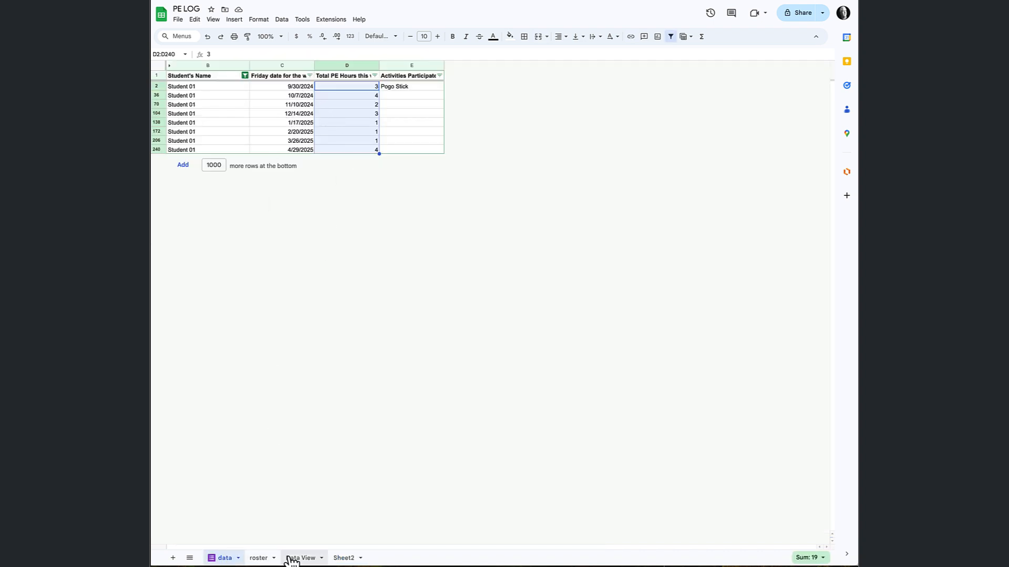
pyautogui.click(342, 558)
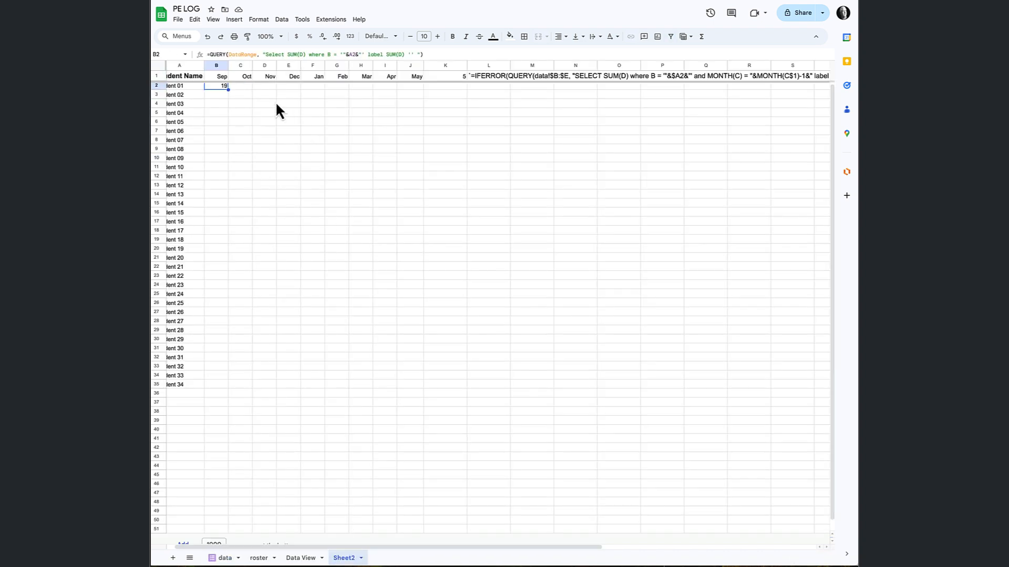
# Insert and MONTH(C) = " before the label clause in the B2 query.
pyautogui.click(368, 54)
pyautogui.write('and MONTH')
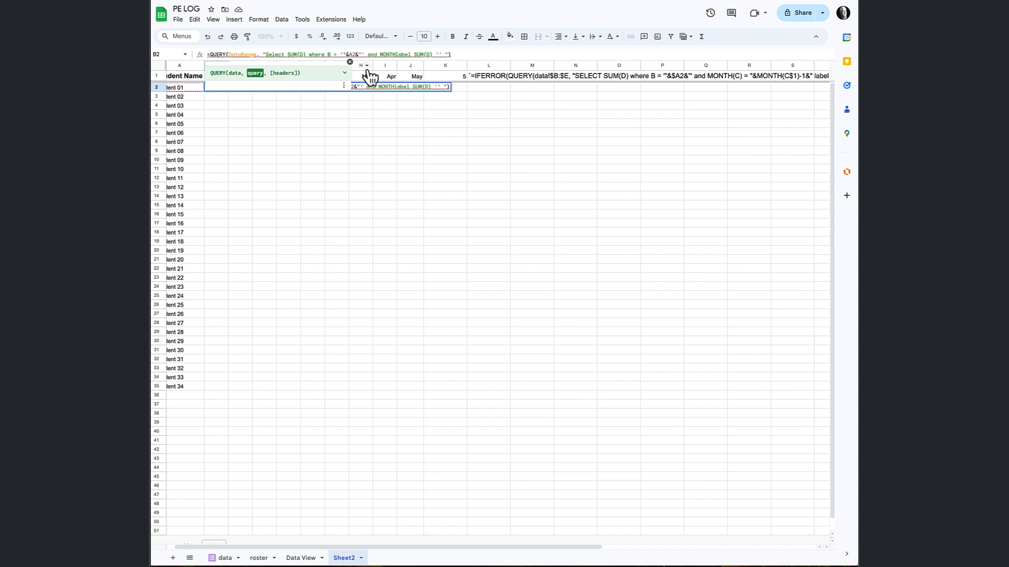
pyautogui.write('(C) ')
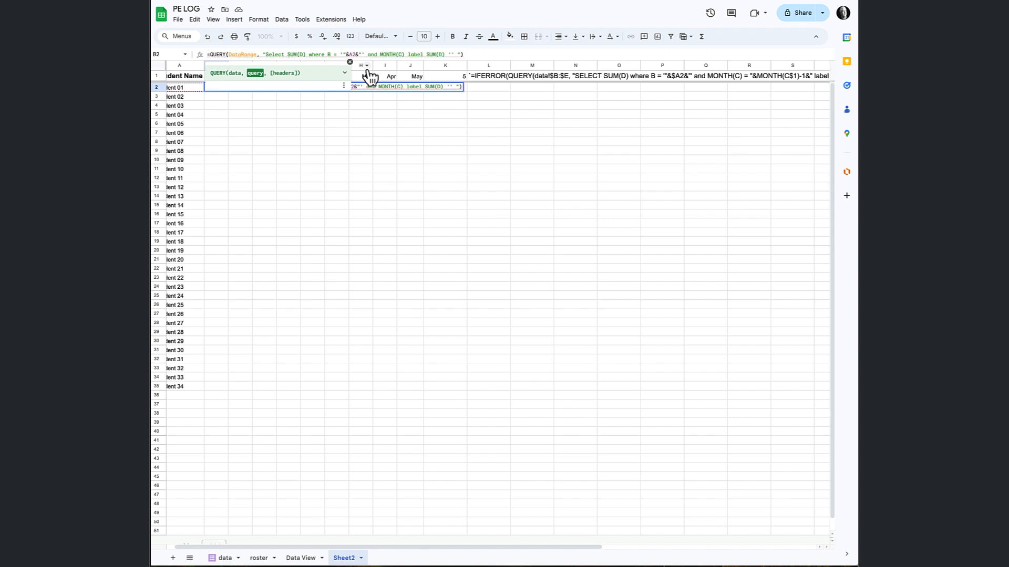
pyautogui.write('=')
pyautogui.write('"')
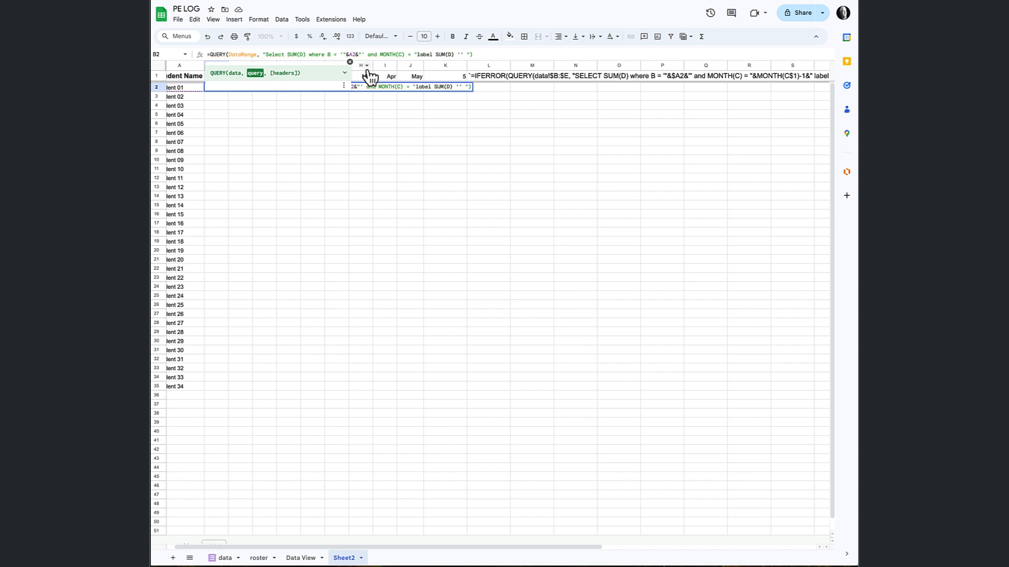
pyautogui.write('&C1)')
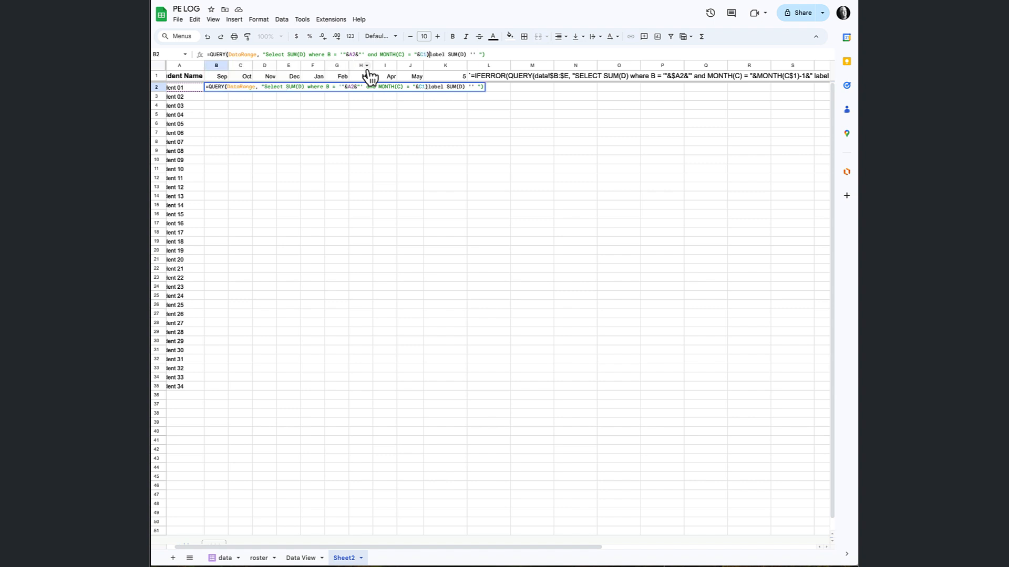
# Complete the B2 query's month condition with &MONTH(C1)&" and enter the formula.
pyautogui.scroll(-1, 392, 62)
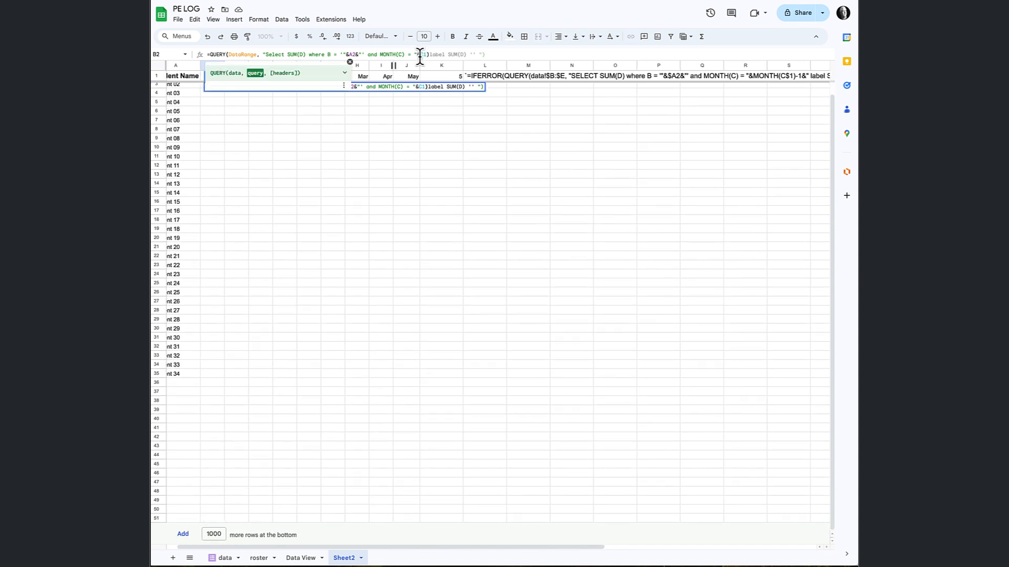
pyautogui.write('MONTH(')
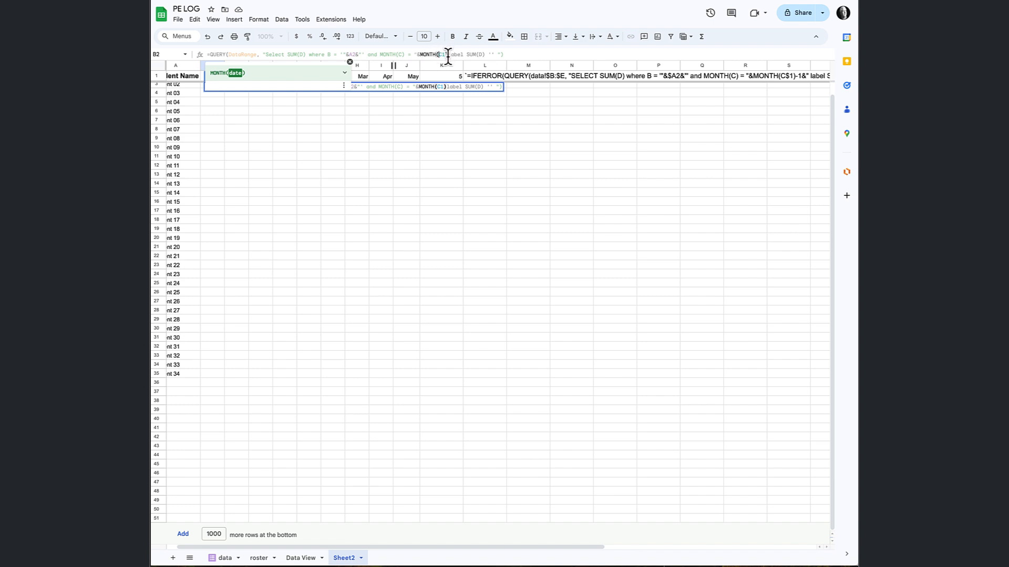
pyautogui.click(447, 54)
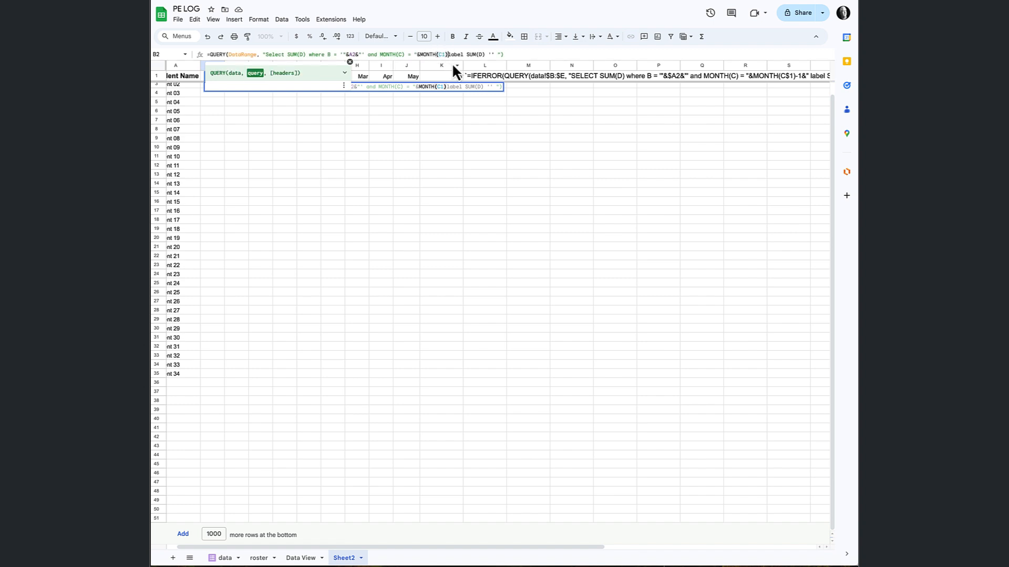
pyautogui.write('&"')
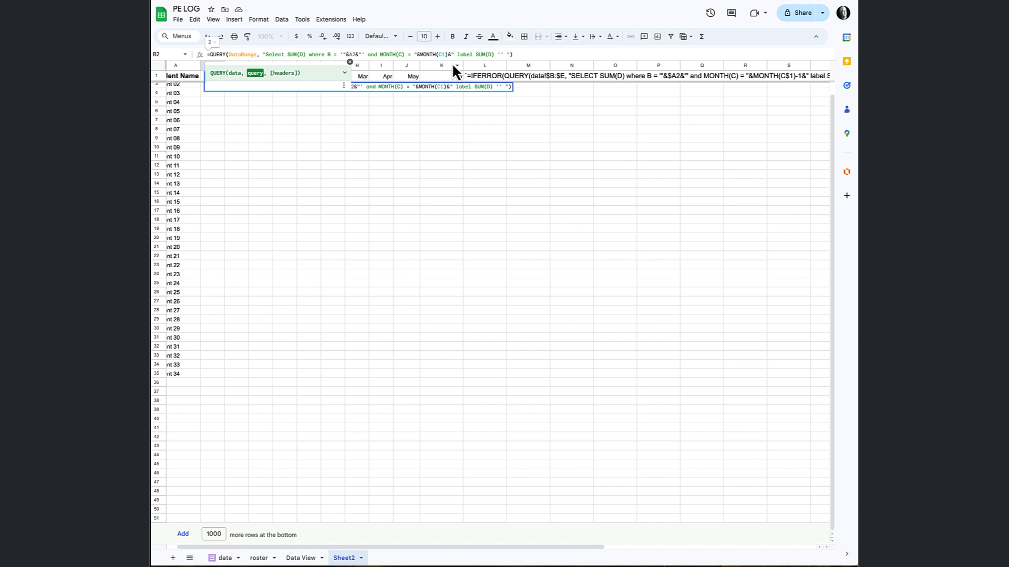
pyautogui.press('Return')
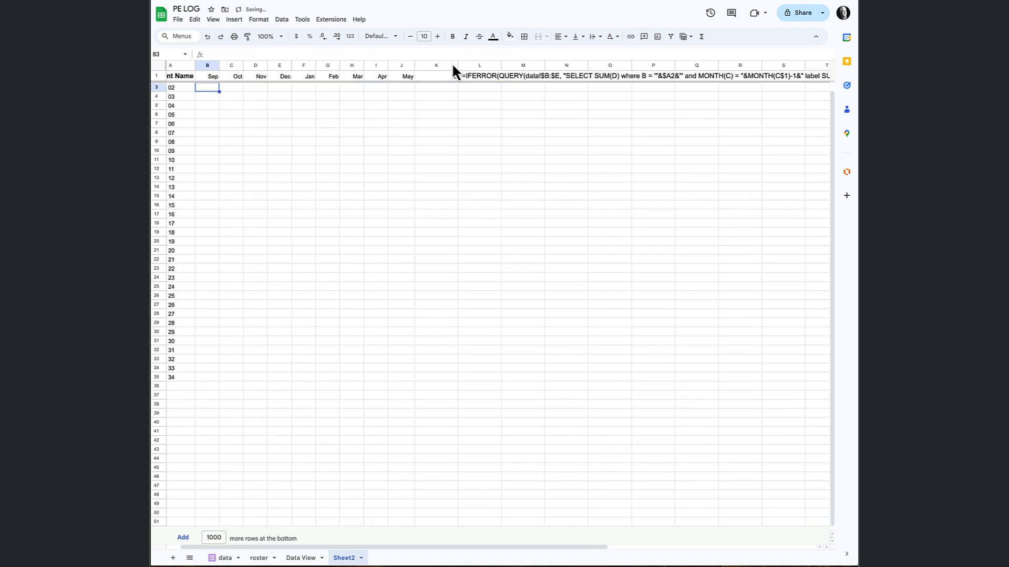
# Compare the B2 result with Student 01's dated PE hours on the data sheet, and return to Sheet2.
pyautogui.hscroll(-1, 216, 91)
pyautogui.scroll(1, 220, 89)
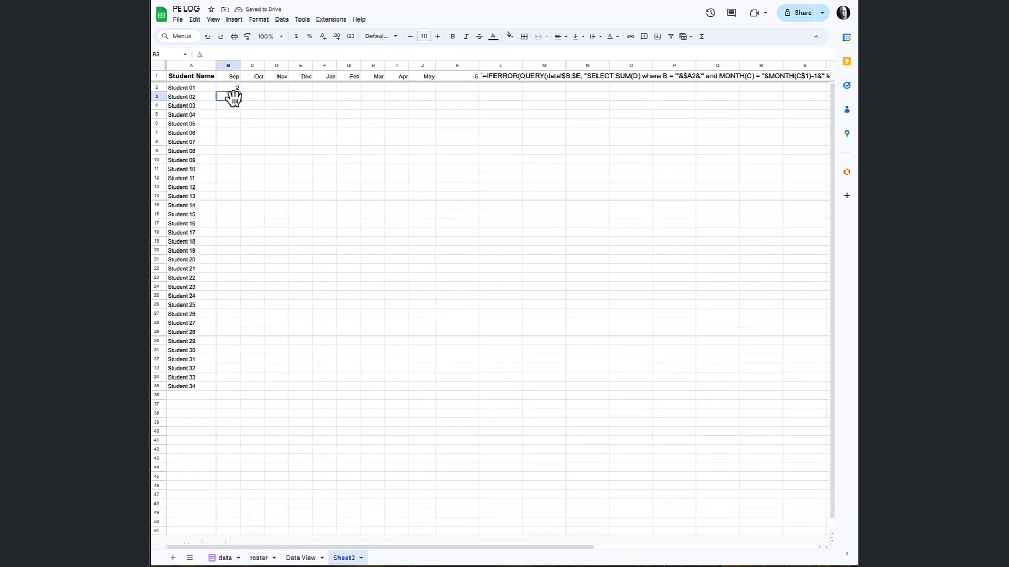
pyautogui.click(231, 88)
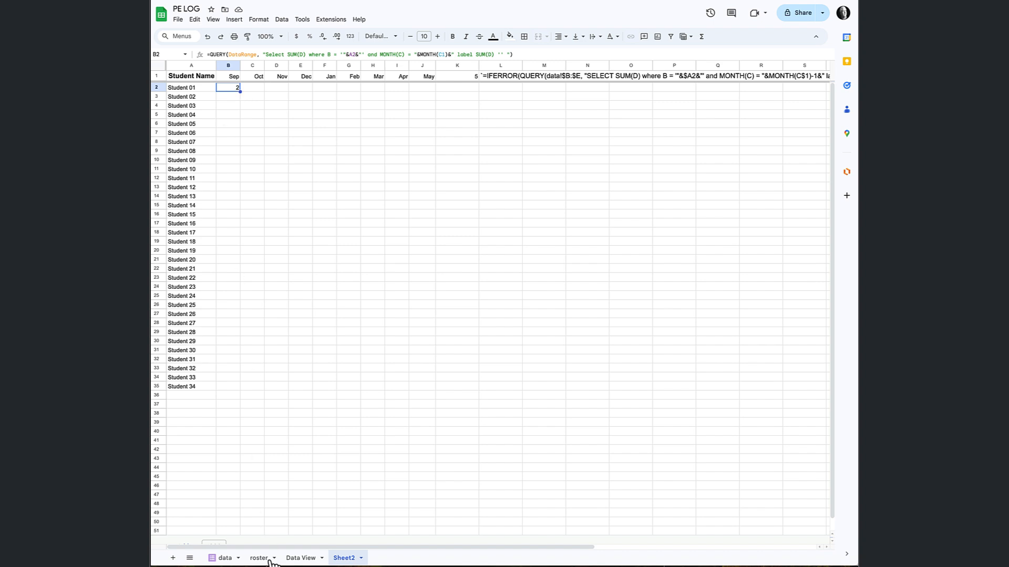
pyautogui.click(225, 558)
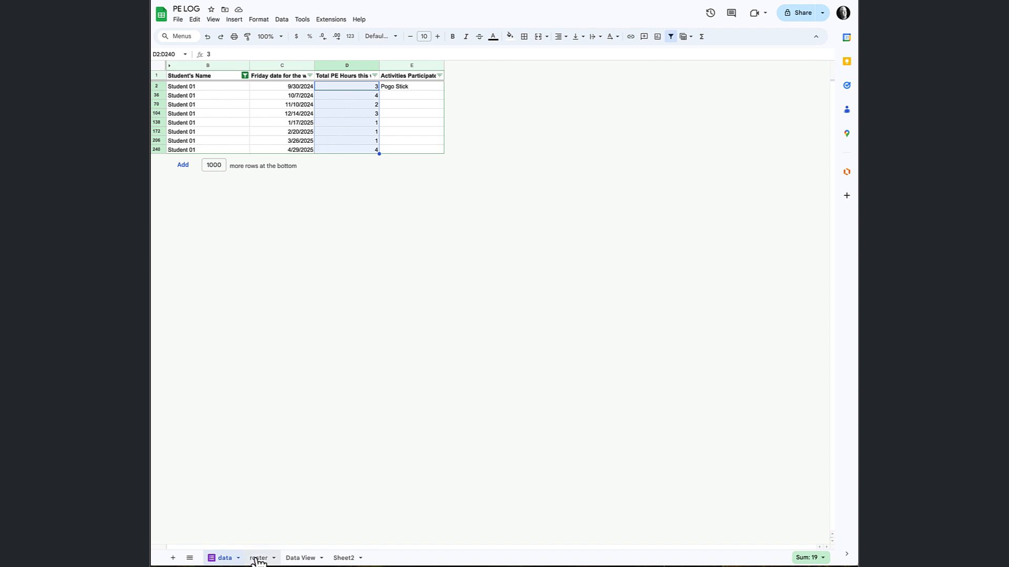
pyautogui.click(343, 558)
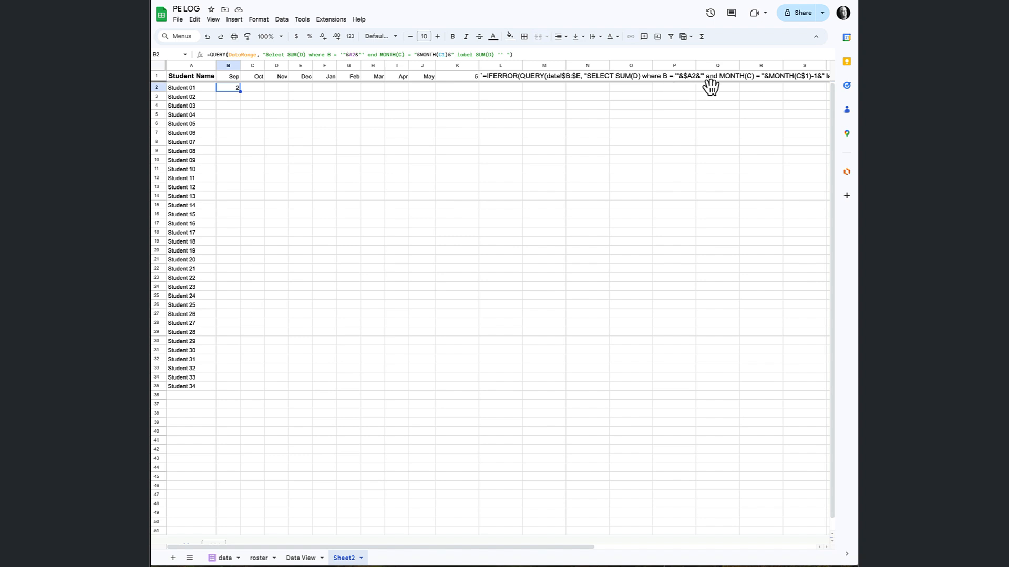
# Change the MONTH reference in the B2 query to B1, and check the result against Student 01's hours on the data sheet.
pyautogui.click(442, 55)
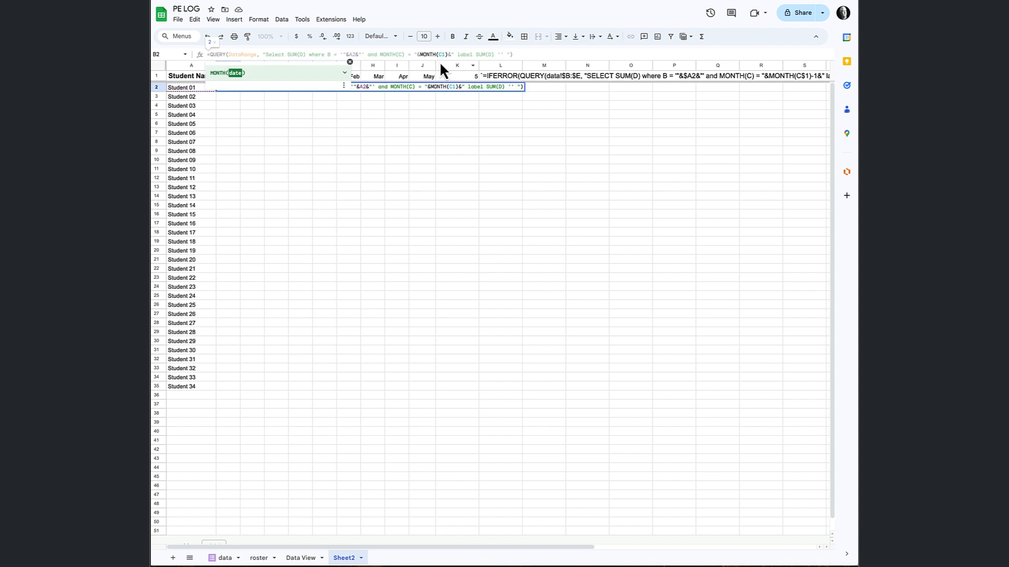
pyautogui.write('B')
pyautogui.press('Return')
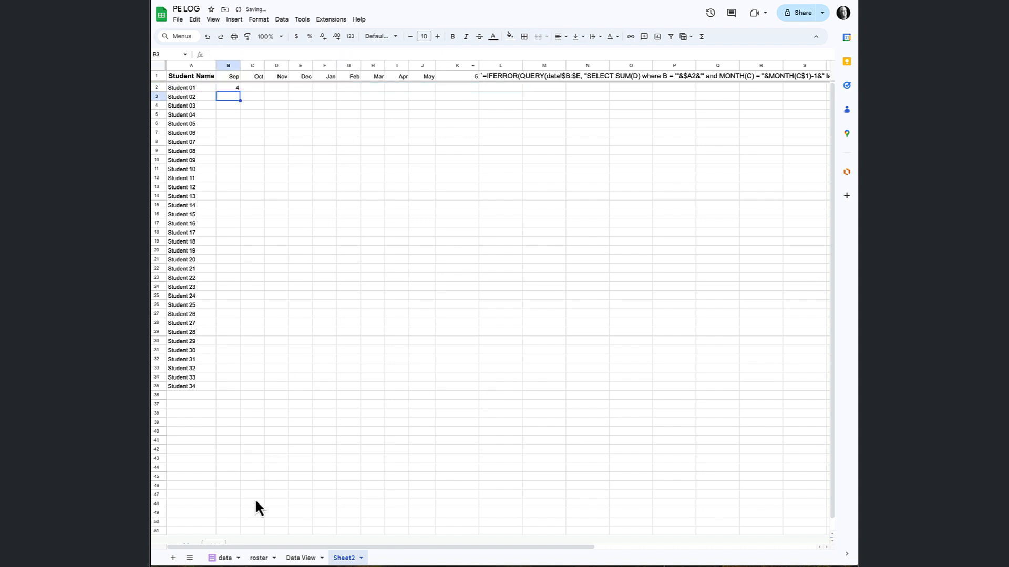
pyautogui.click(225, 558)
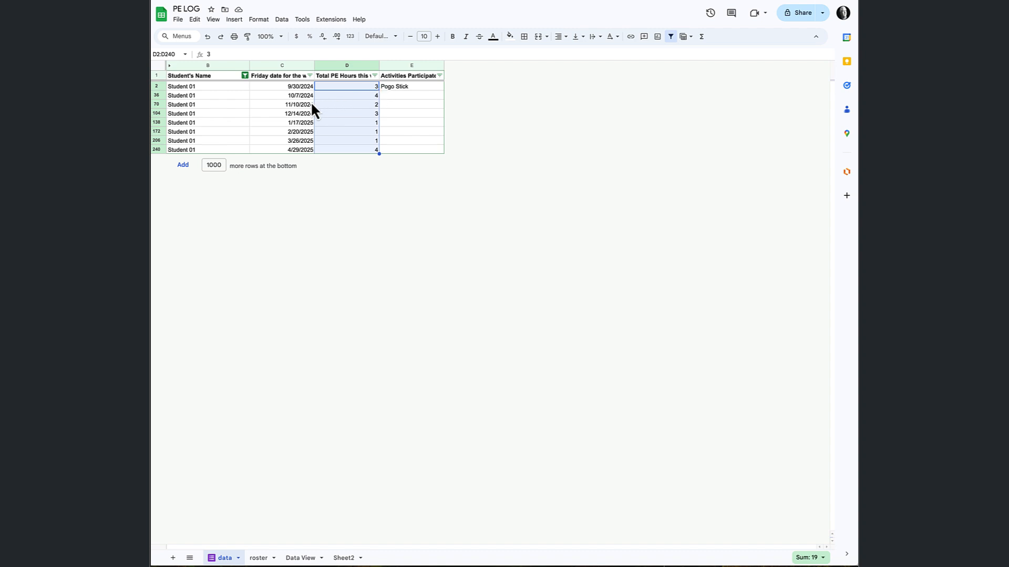
pyautogui.click(346, 558)
# Add -1 after MONTH(B1) in the B2 query, and check the result against Student 01's September hours on the data sheet.
pyautogui.click(235, 87)
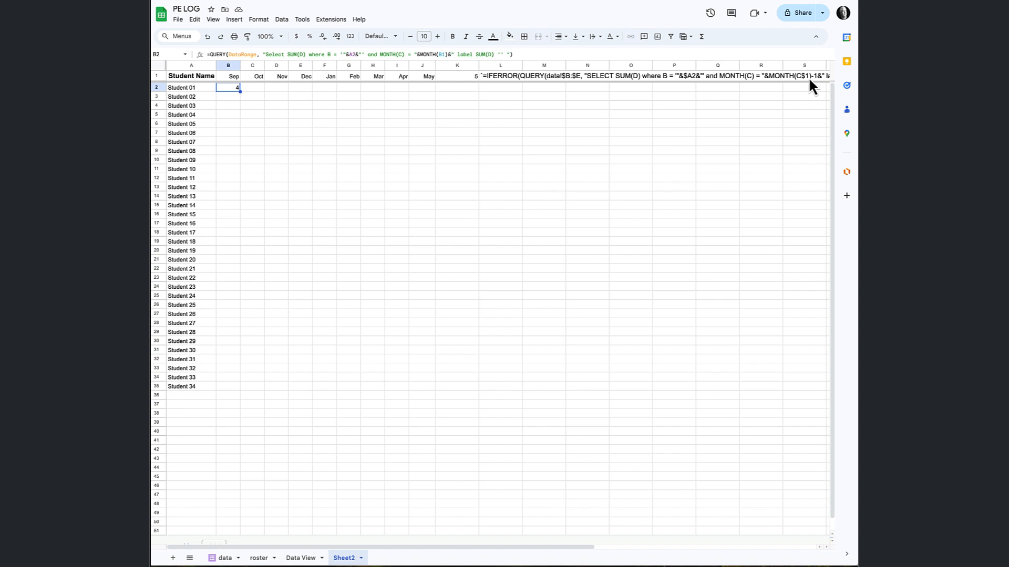
pyautogui.click(447, 54)
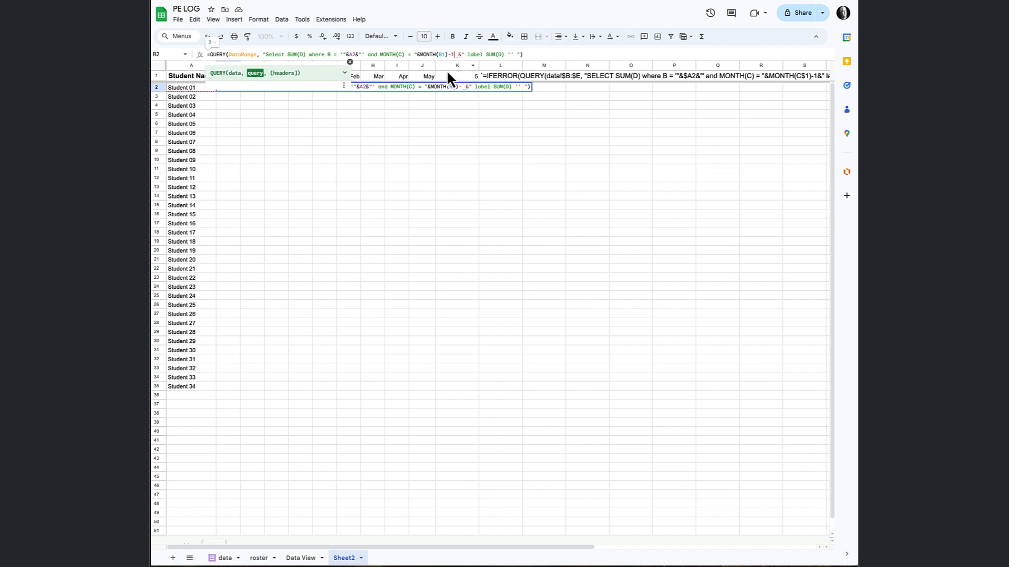
pyautogui.press('Return')
pyautogui.click(235, 86)
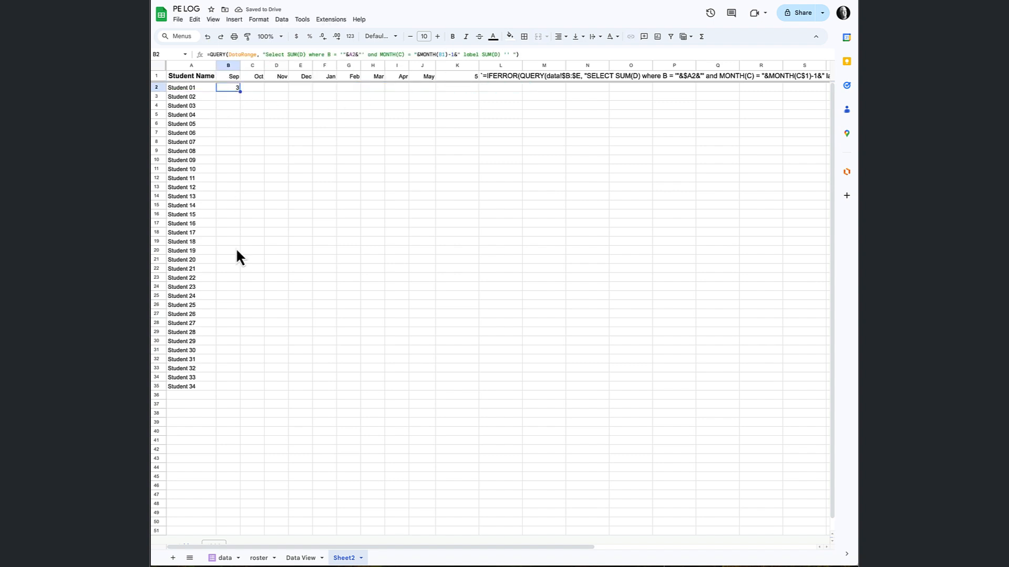
pyautogui.click(224, 557)
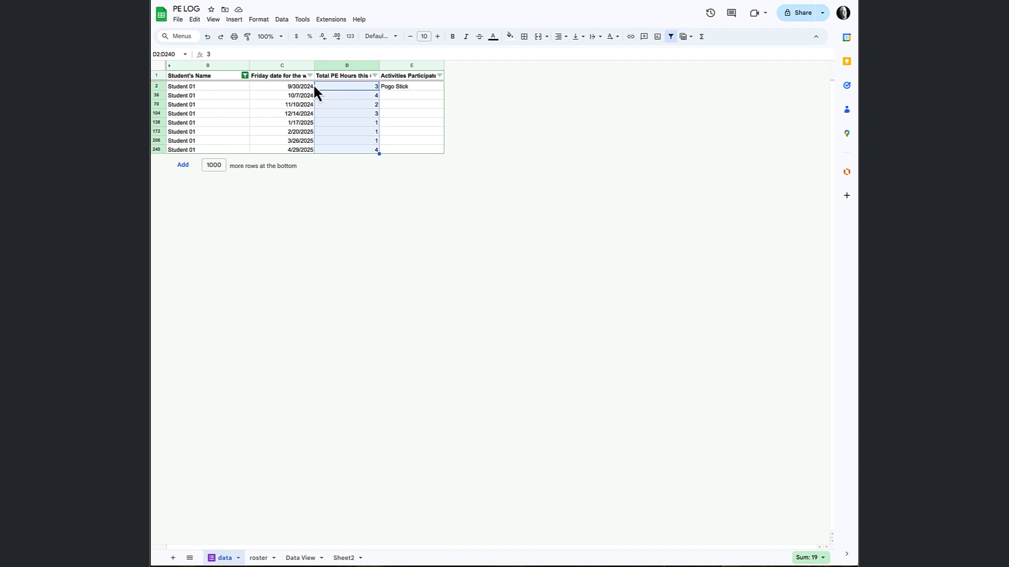
pyautogui.click(342, 558)
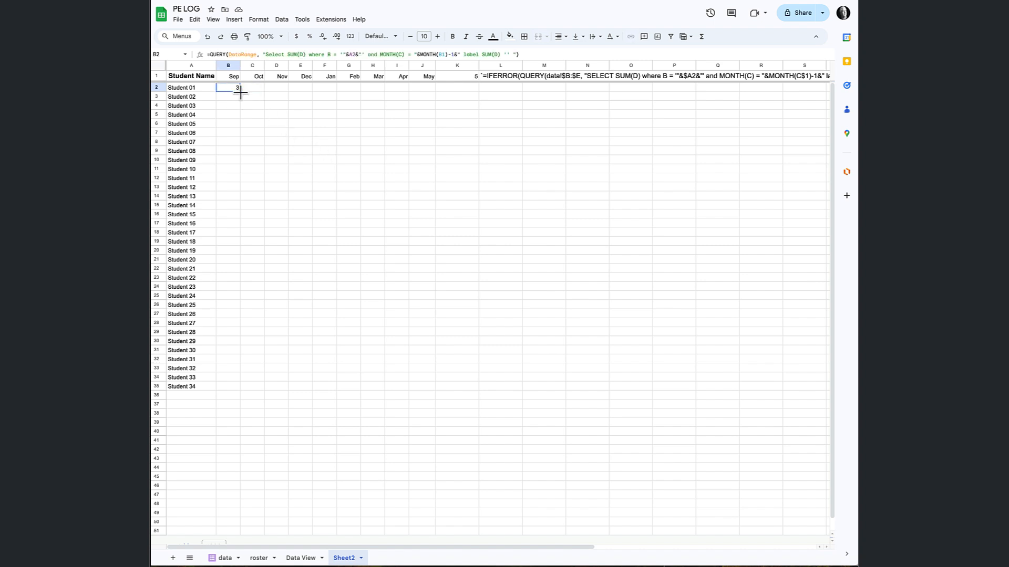
# Try to fill the B2 formula across to D2, inspect the copied formula in C2, and clear C2:D2.
pyautogui.moveTo(240, 91); pyautogui.dragTo(281, 90)
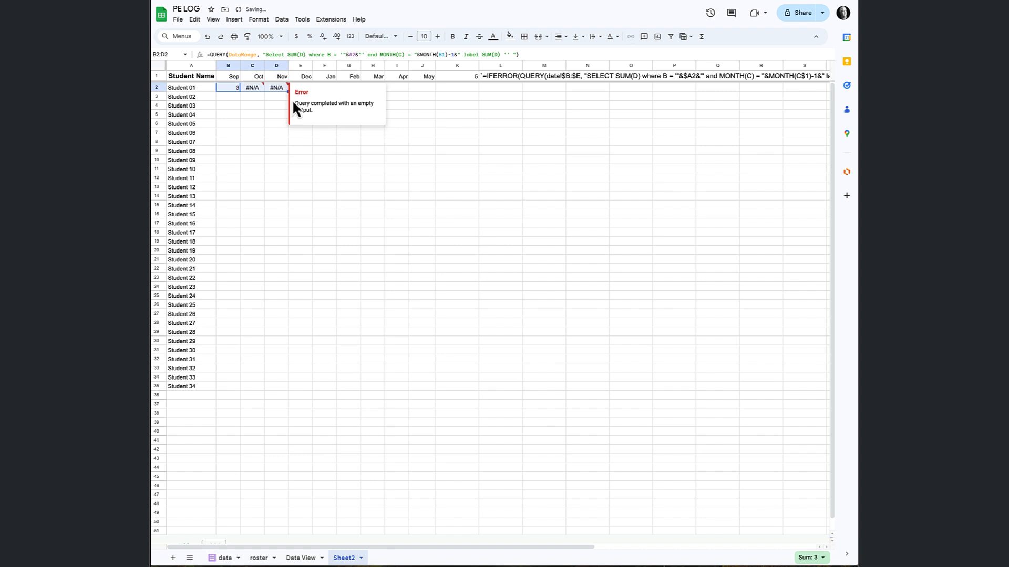
pyautogui.click(258, 92)
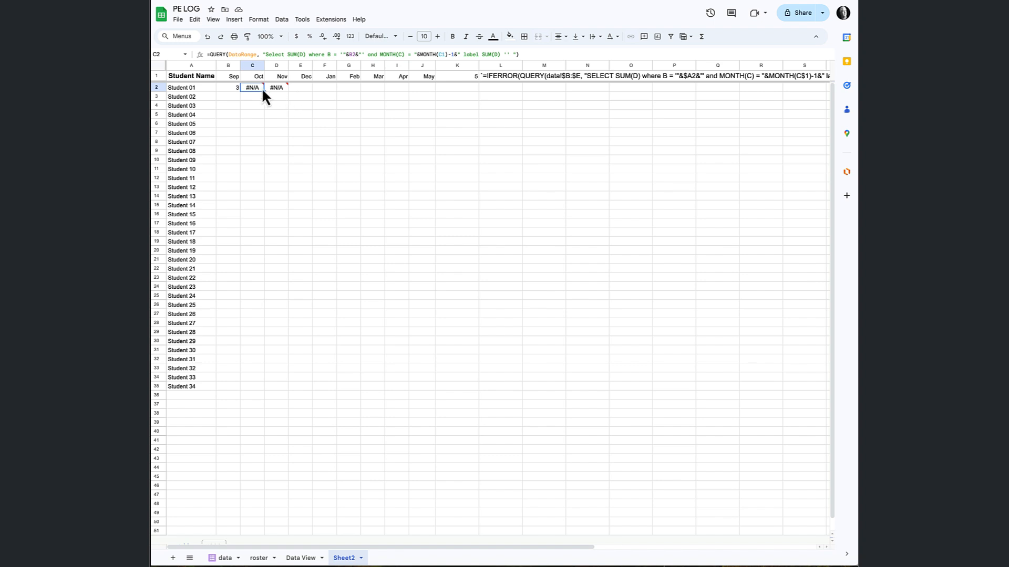
pyautogui.click(237, 132)
pyautogui.moveTo(255, 90); pyautogui.dragTo(267, 89)
pyautogui.press('Delete')
# Lock the student reference in the B2 query to column A by changing it to $A2.
pyautogui.click(235, 88)
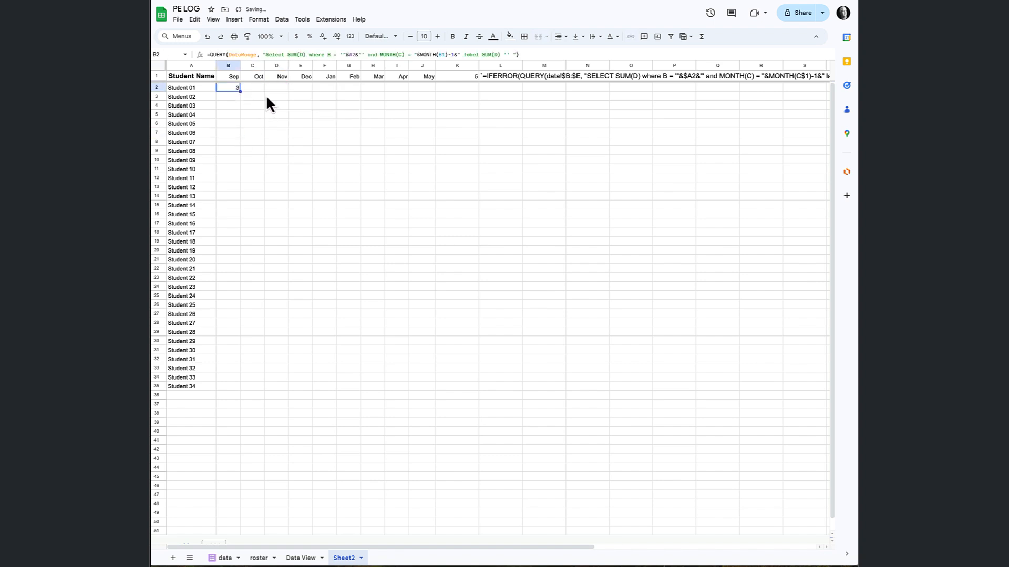
pyautogui.click(352, 54)
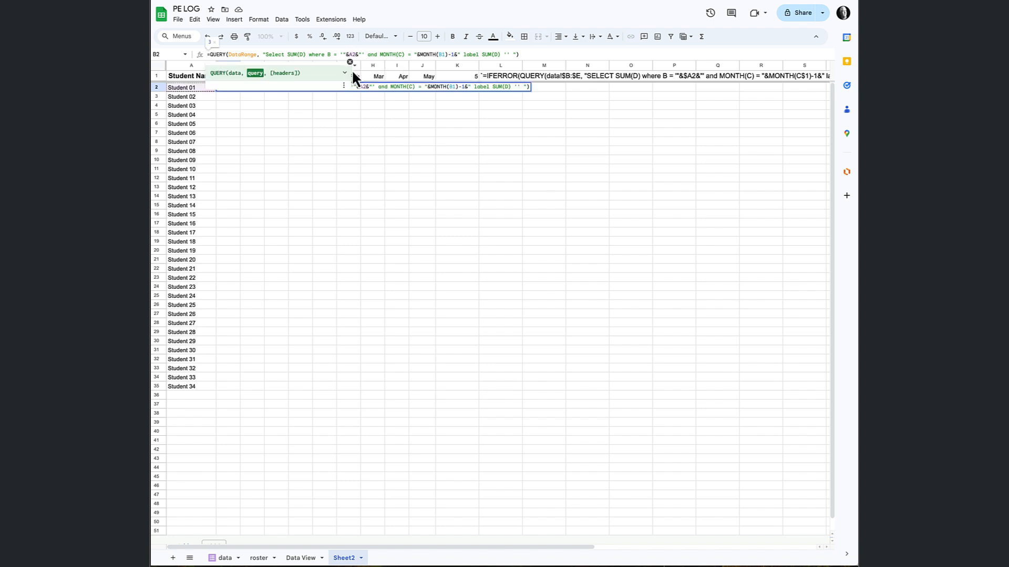
pyautogui.write('$')
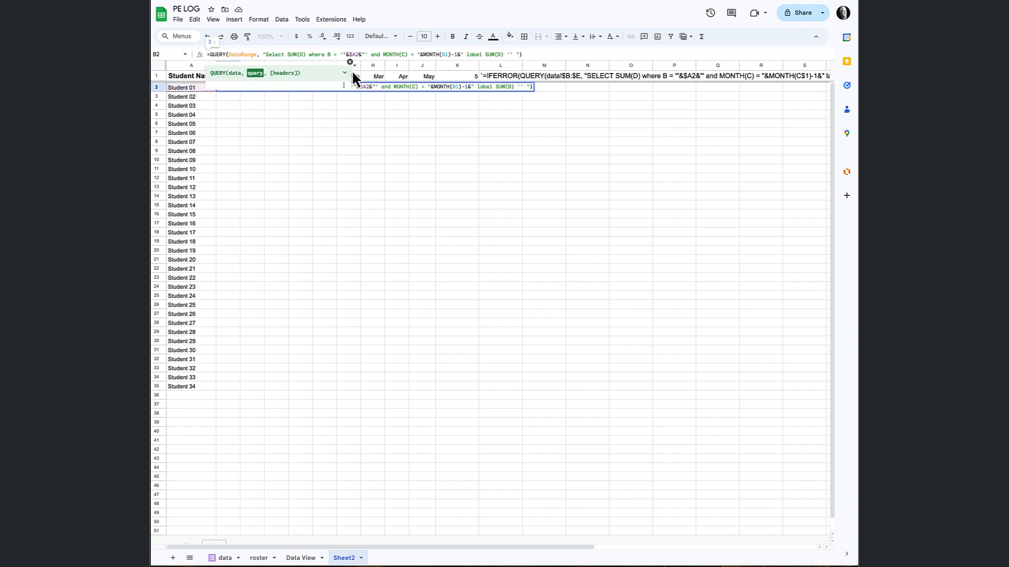
pyautogui.press('Return')
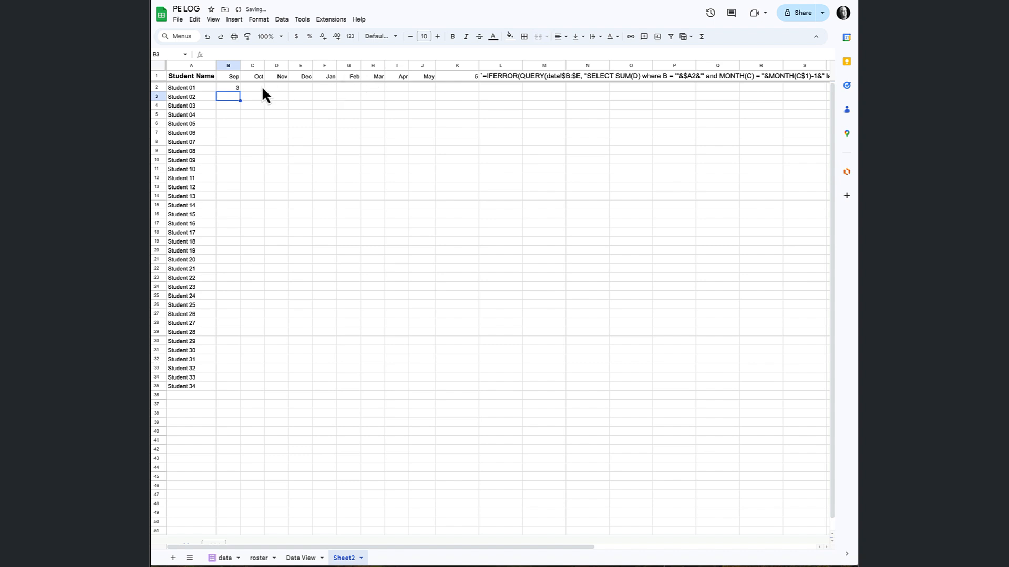
# Fill the B2 formula across to D2, and check the monthly totals against Student 01's hours on the data sheet.
pyautogui.click(231, 87)
pyautogui.moveTo(240, 92); pyautogui.dragTo(276, 89)
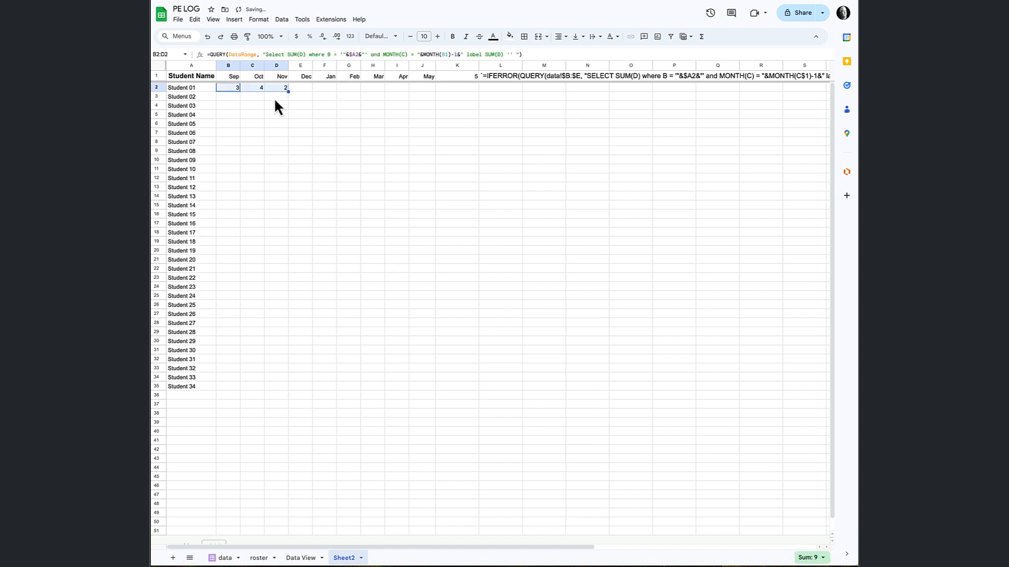
pyautogui.click(233, 557)
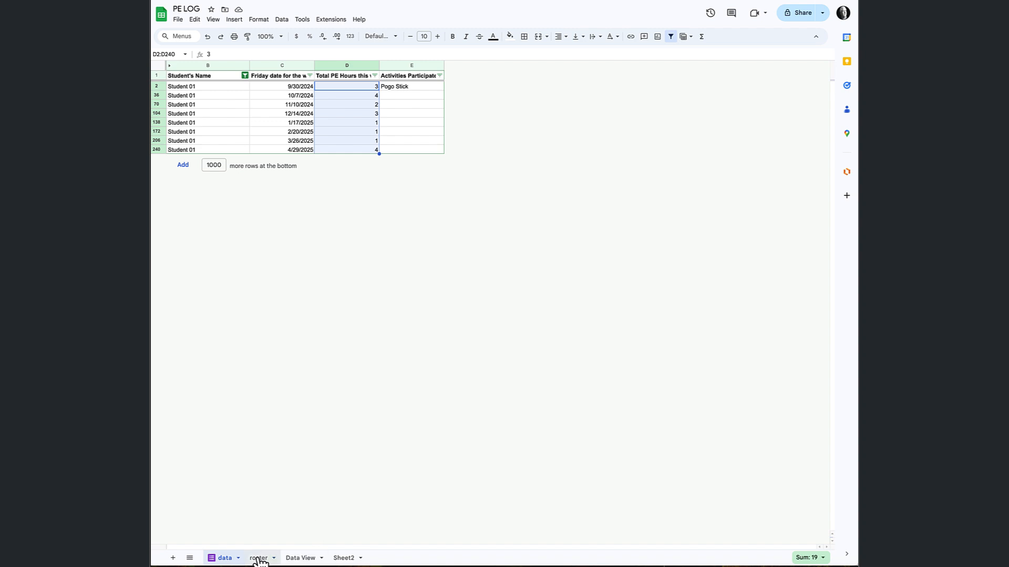
pyautogui.click(340, 557)
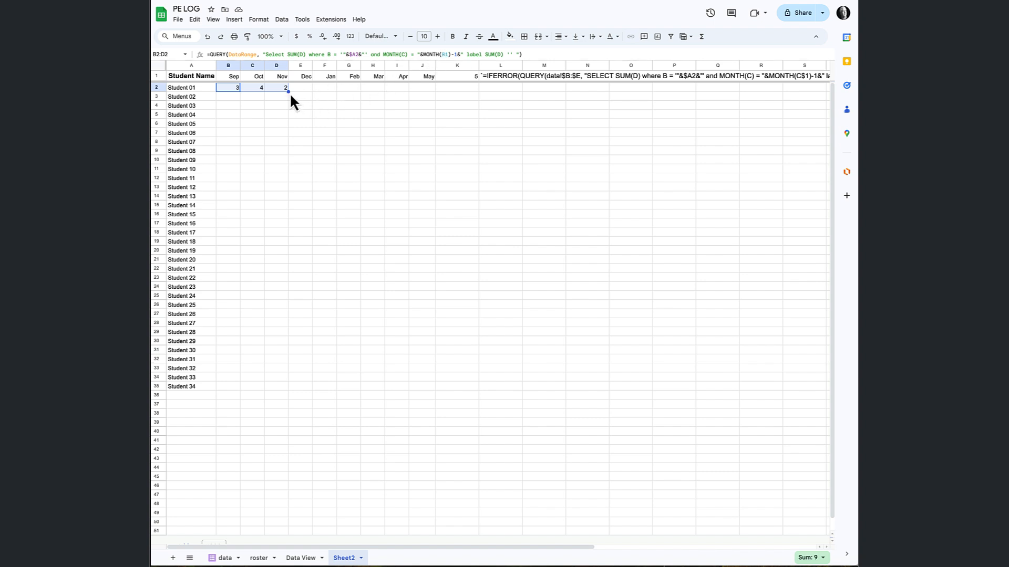
# Try to fill the B2:D2 formulas down to row 3, and inspect the copied formula in B3.
pyautogui.moveTo(288, 92); pyautogui.dragTo(288, 101)
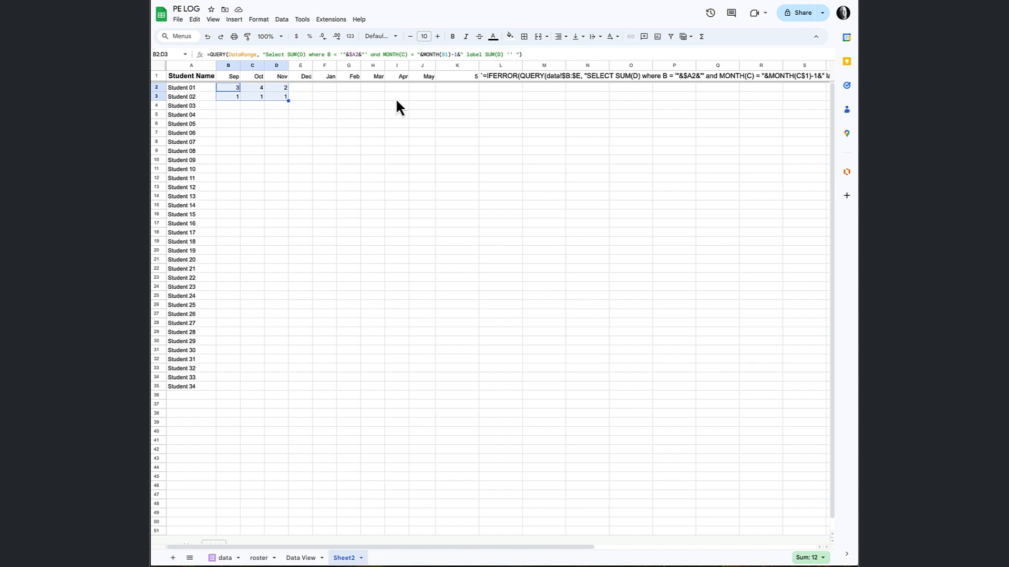
pyautogui.click(237, 98)
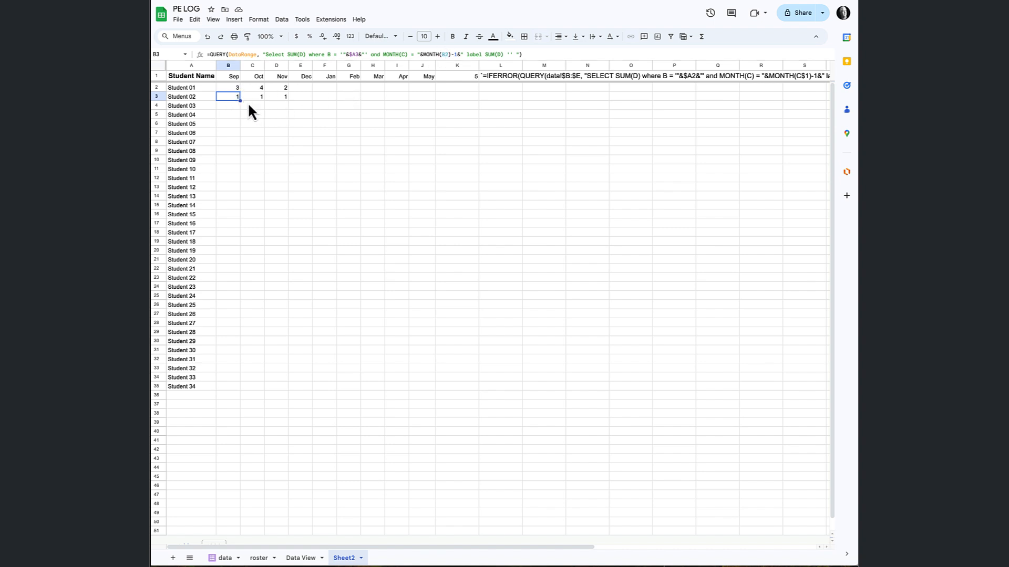
# Lock the month reference in the B2 query to row 1 by changing it to B$1.
pyautogui.click(236, 88)
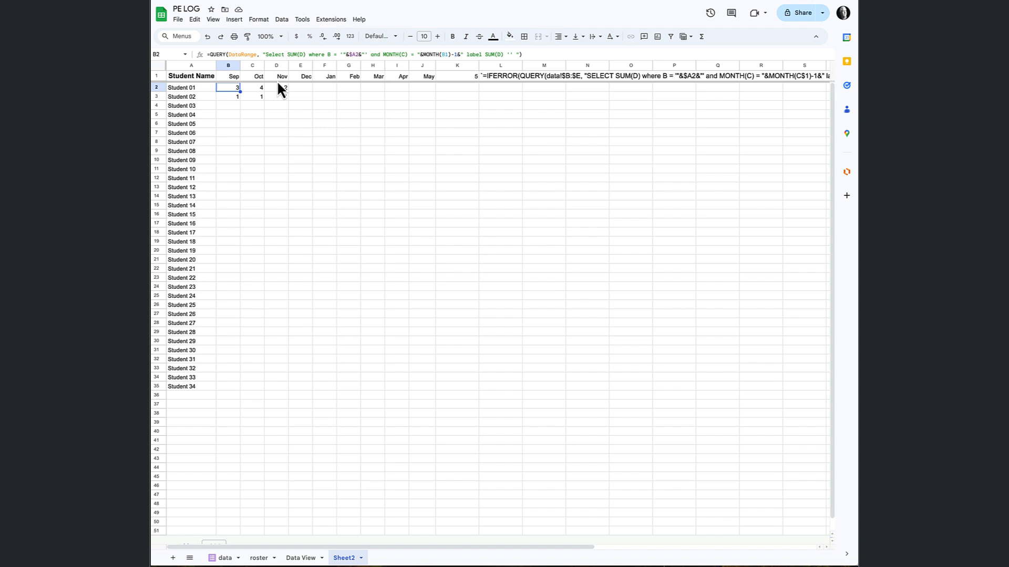
pyautogui.click(446, 54)
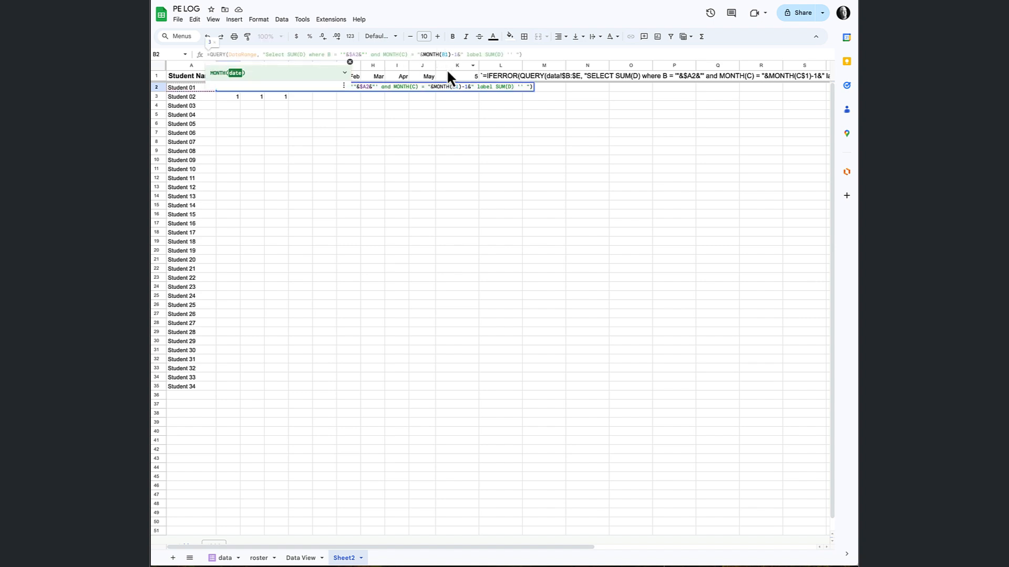
pyautogui.write('$')
pyautogui.press('Return')
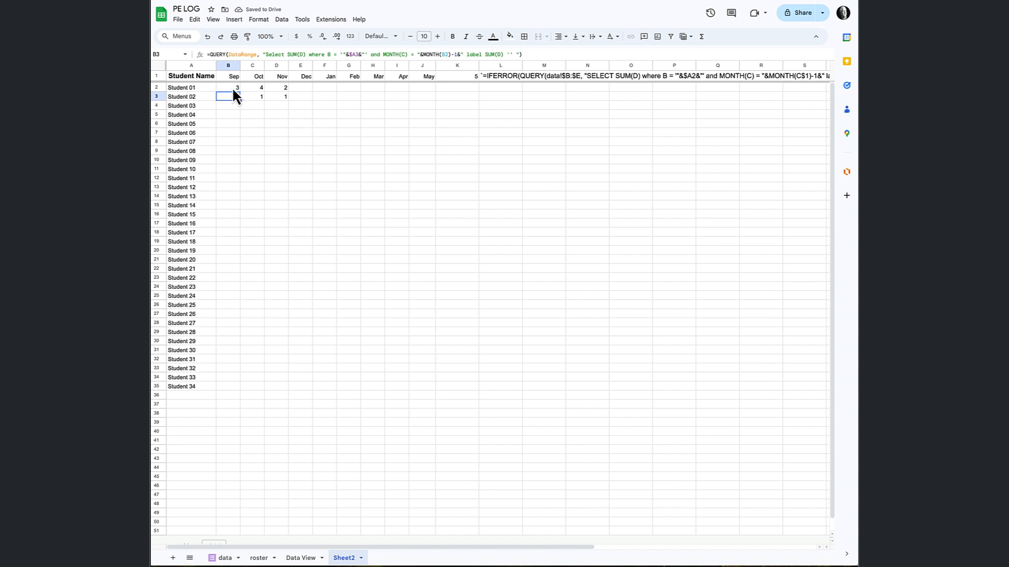
# Fill the B2 formula across to E2 as a test, and inspect the month references in the copied formulas.
pyautogui.click(235, 89)
pyautogui.moveTo(240, 92); pyautogui.dragTo(302, 90)
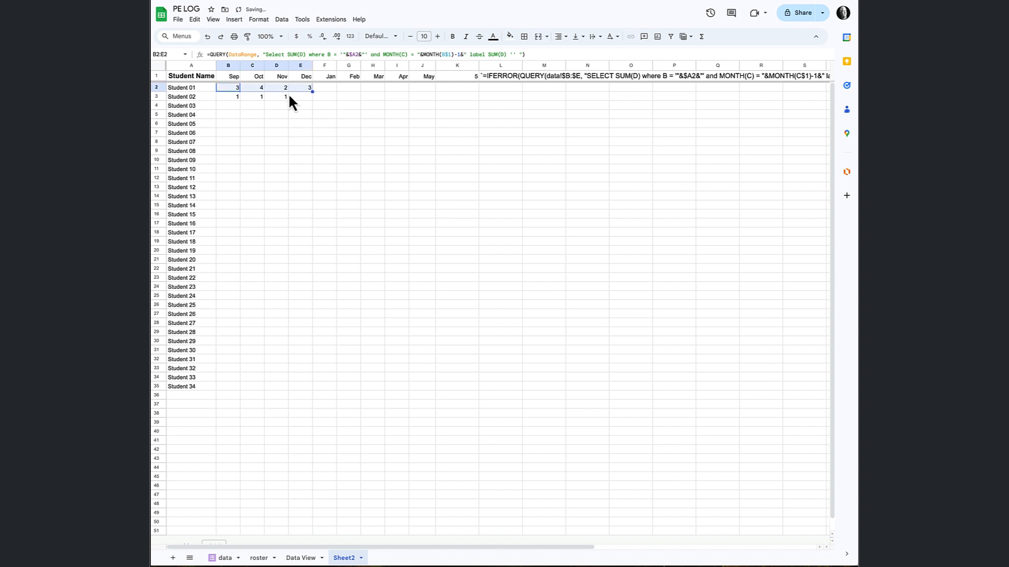
pyautogui.click(257, 89)
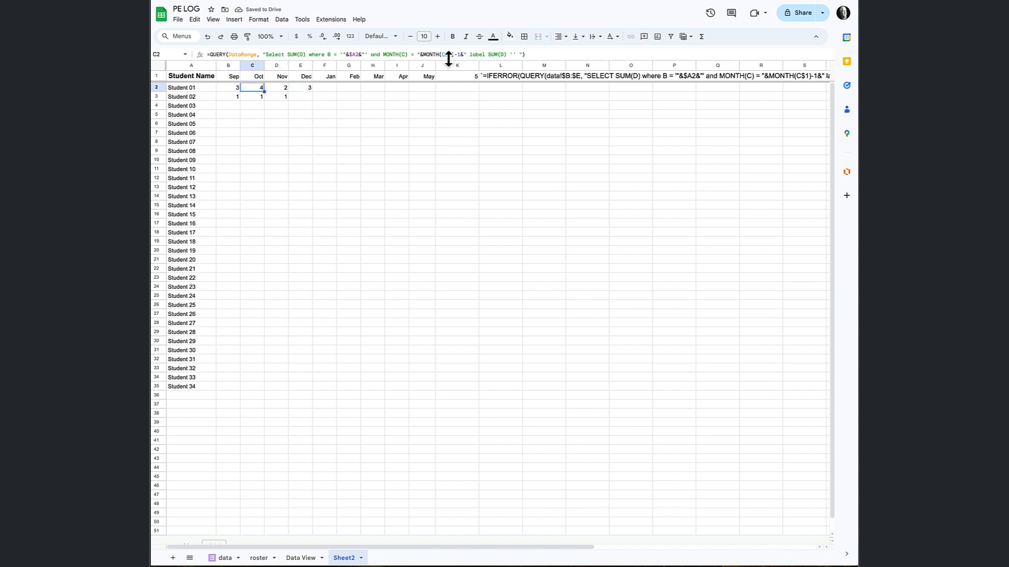
pyautogui.click(280, 87)
pyautogui.click(295, 89)
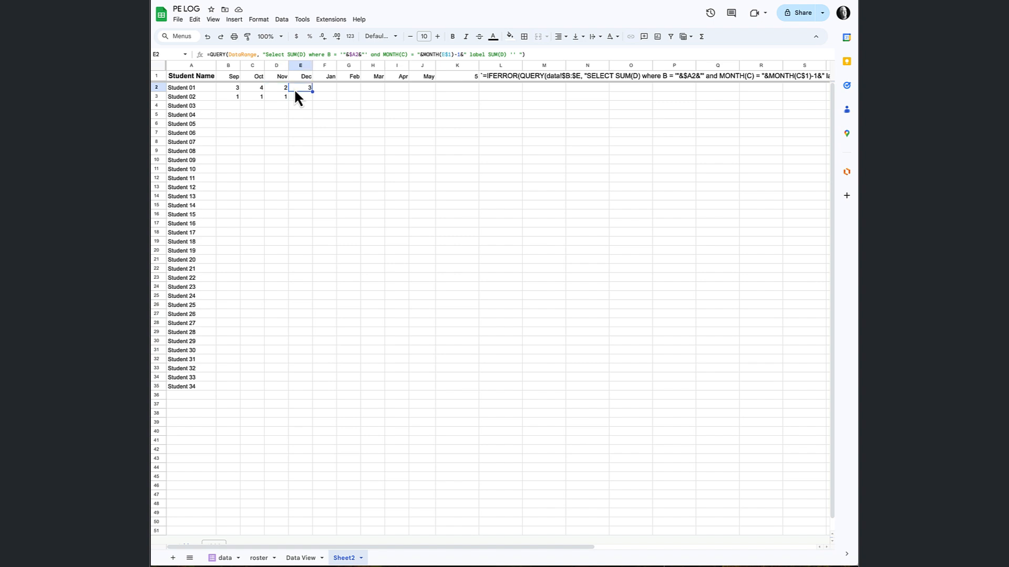
# Fill the B2:E2 formulas down to row 3 as a test, and inspect the references in B3 to E3.
pyautogui.moveTo(241, 90); pyautogui.dragTo(312, 100)
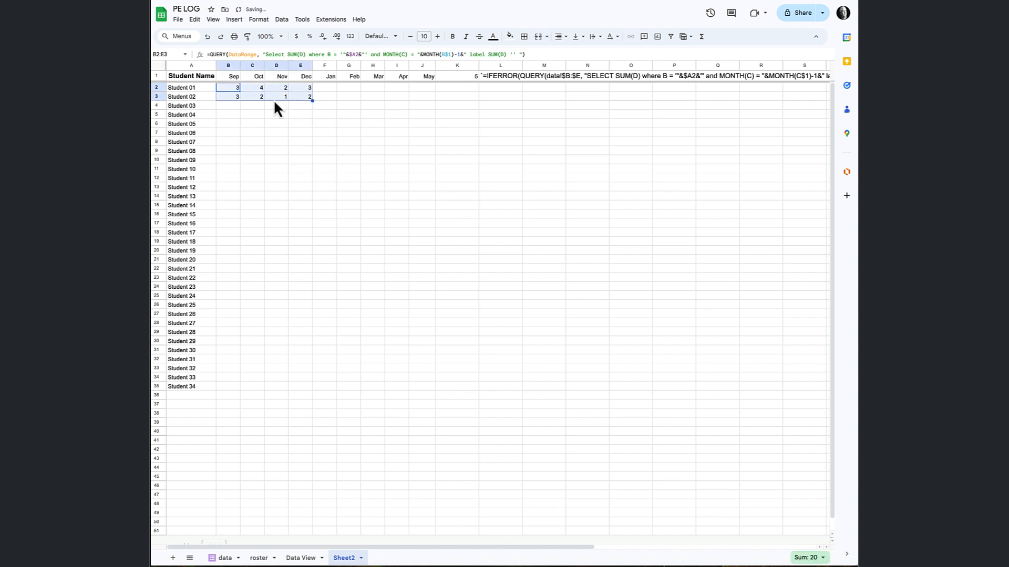
pyautogui.click(234, 97)
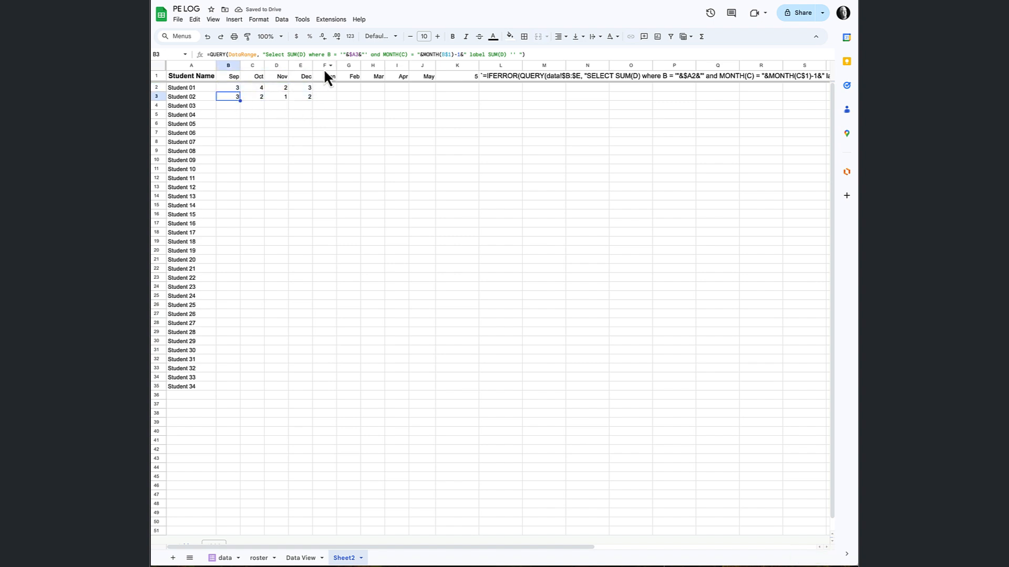
pyautogui.click(262, 97)
pyautogui.click(279, 97)
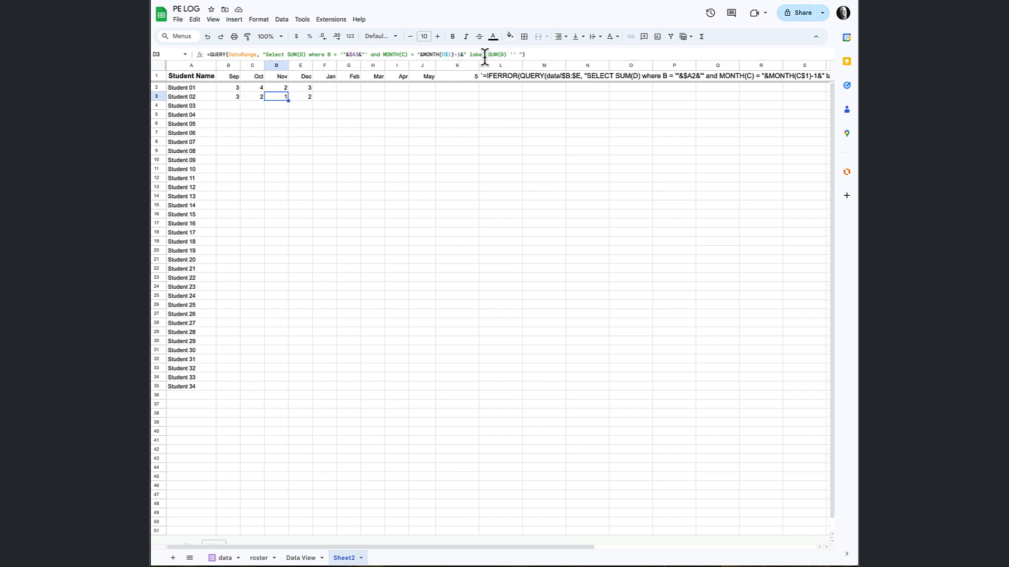
pyautogui.click(292, 97)
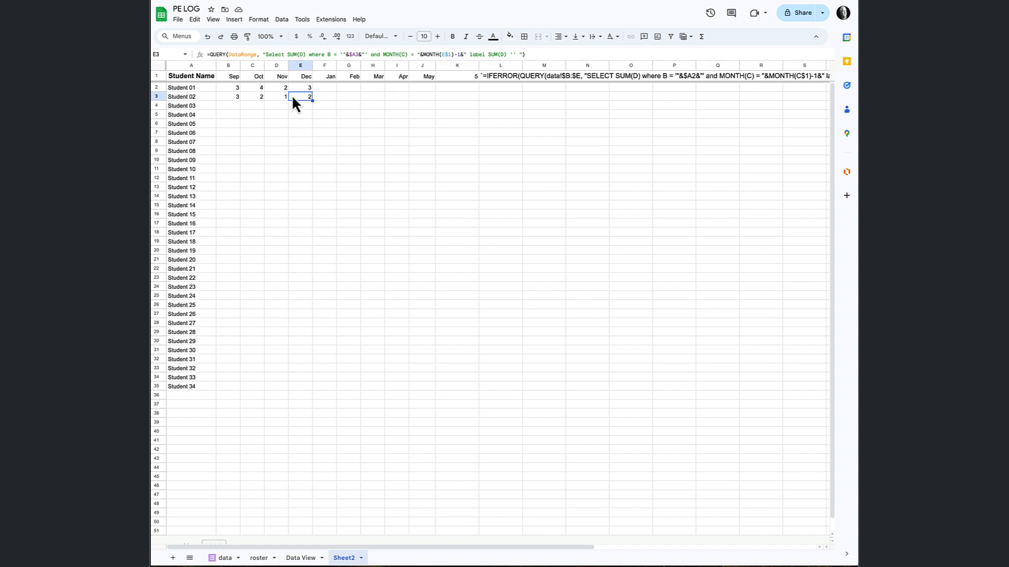
# Fill the B2 formula across to J2, and wrap the B2 query in IFERROR with an empty fallback value.
pyautogui.click(239, 90)
pyautogui.moveTo(240, 92); pyautogui.dragTo(417, 103)
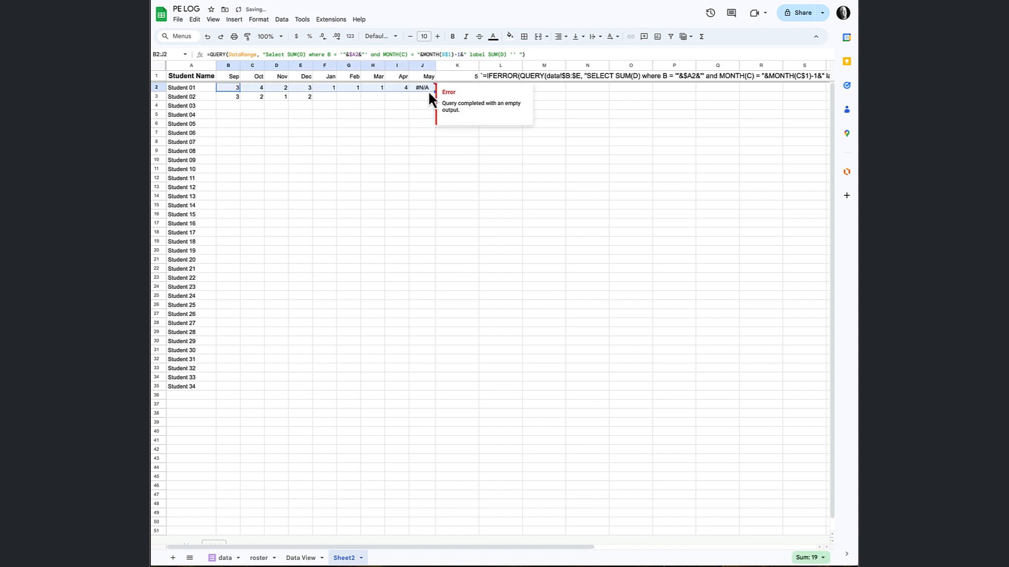
pyautogui.click(212, 53)
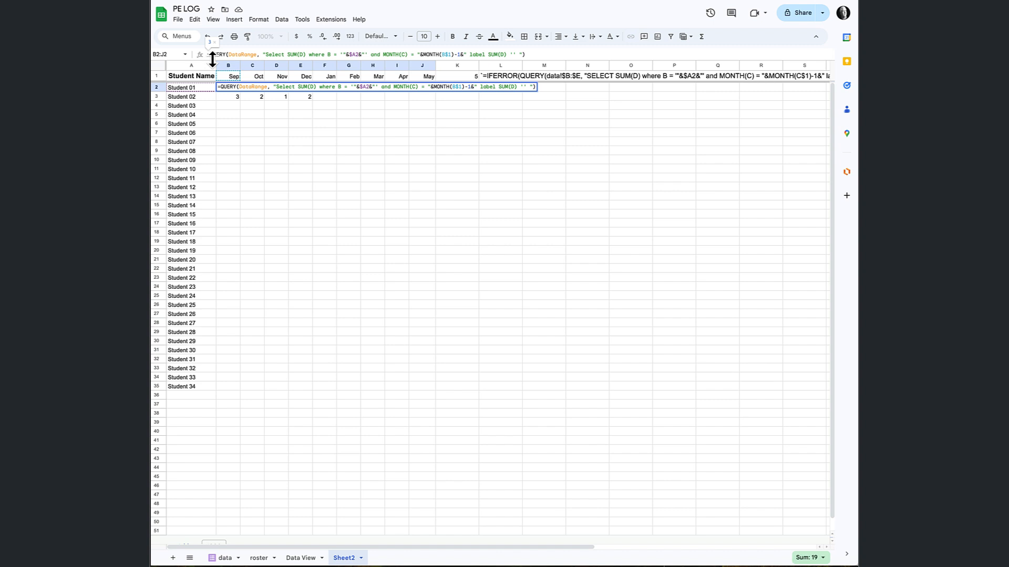
pyautogui.write('IFERROR')
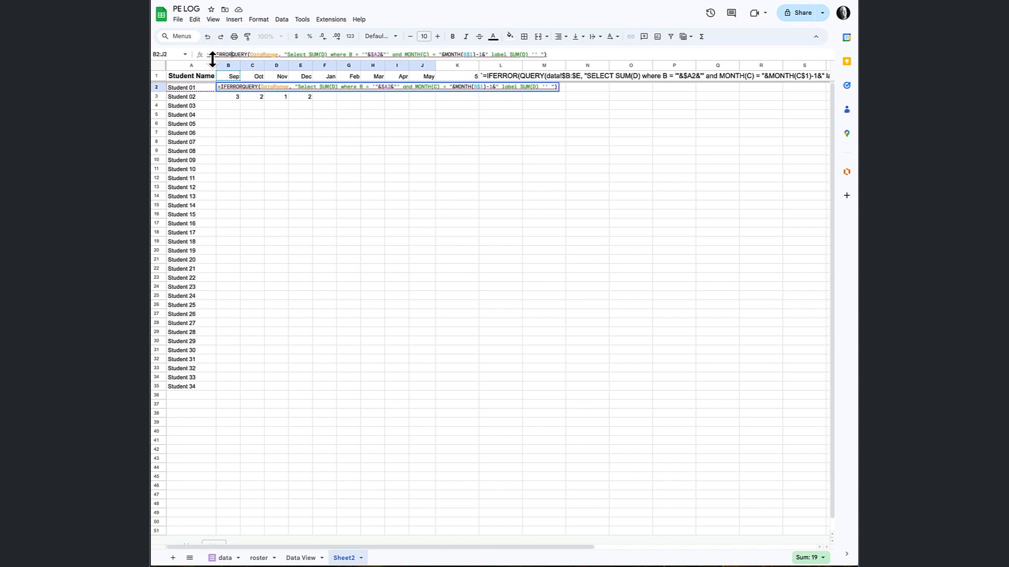
pyautogui.write('(')
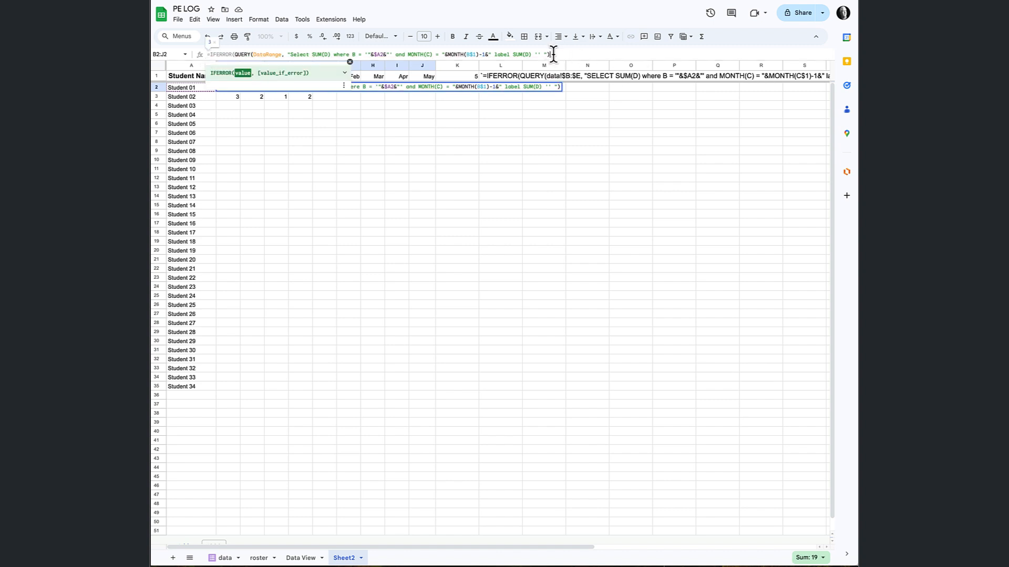
pyautogui.write(',')
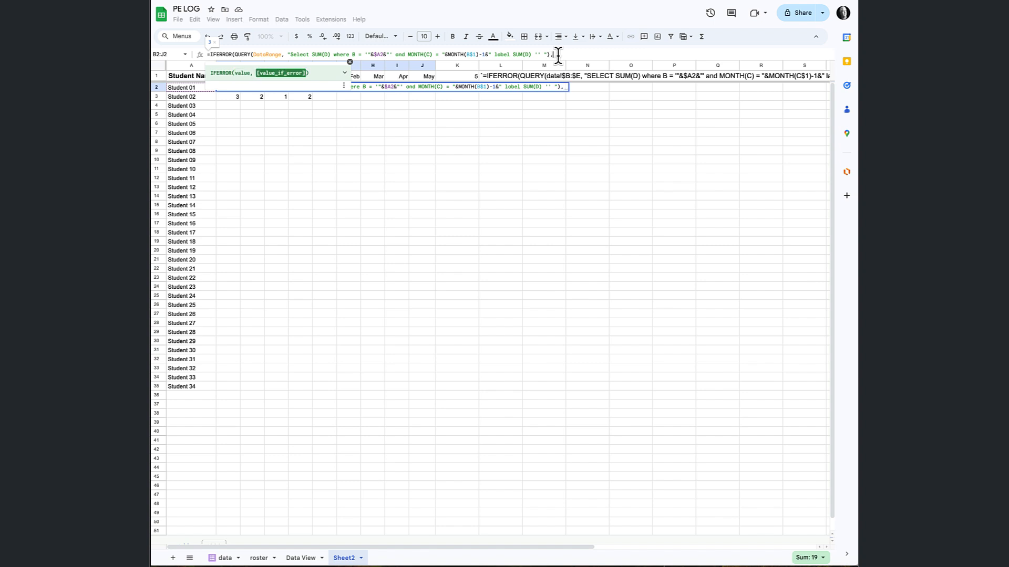
pyautogui.write(')')
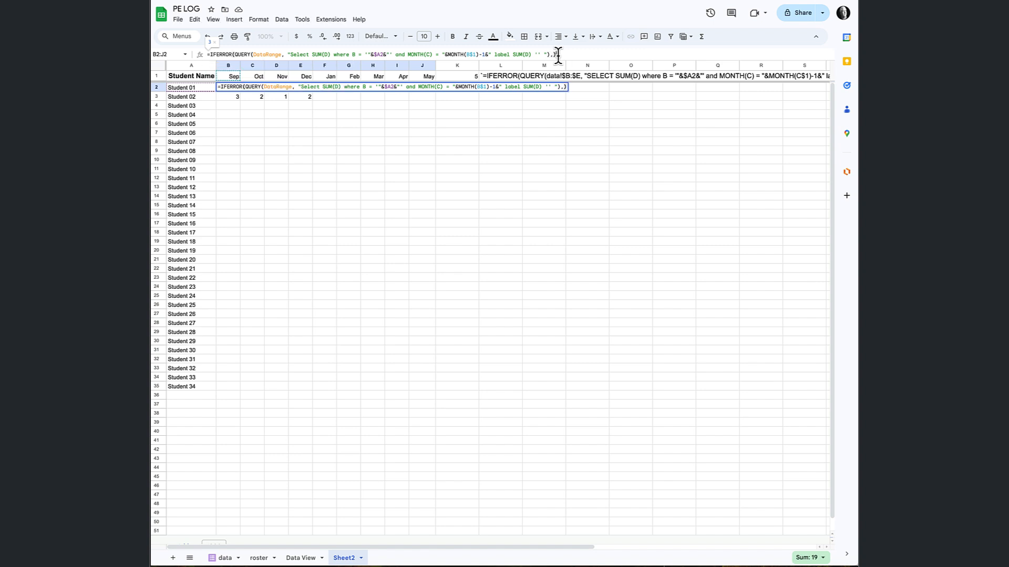
pyautogui.press('Return')
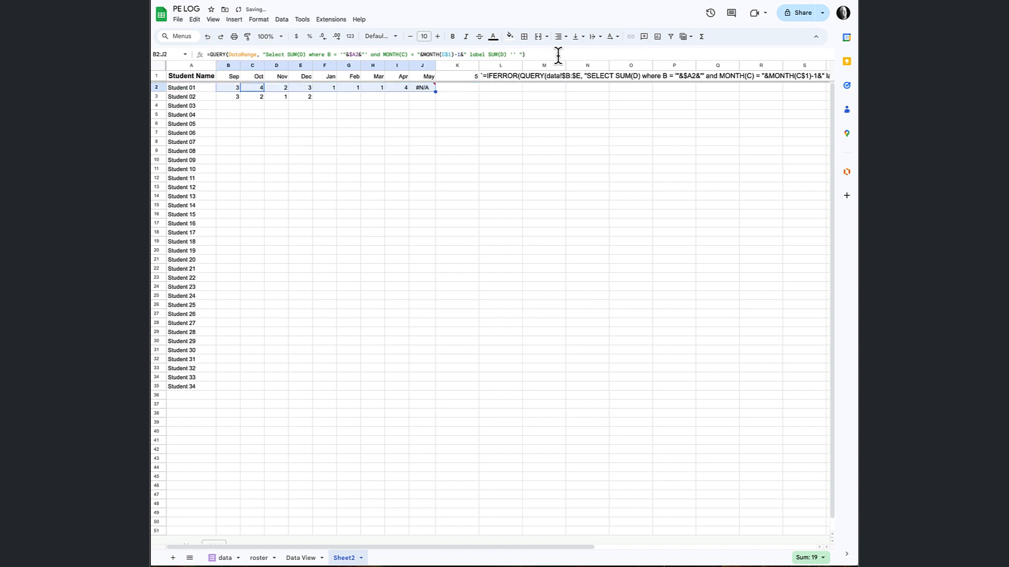
# Fill the IFERROR version of the B2 formula across to J2, and check the May cell.
pyautogui.click(236, 90)
pyautogui.moveTo(241, 91); pyautogui.dragTo(415, 92)
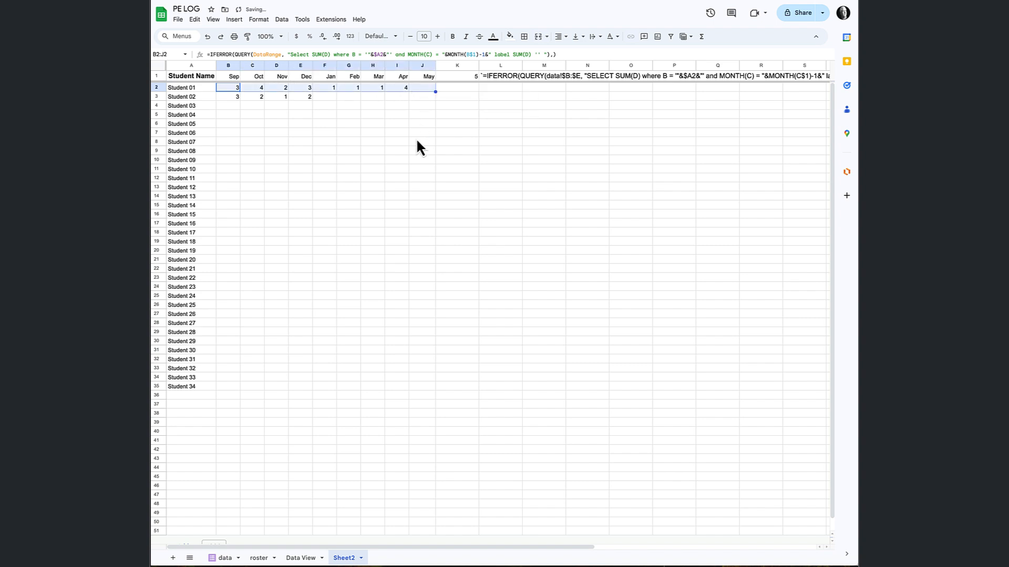
pyautogui.click(430, 90)
pyautogui.click(348, 96)
# Fill the B2:J2 formulas down through row 35 for all students.
pyautogui.click(238, 90)
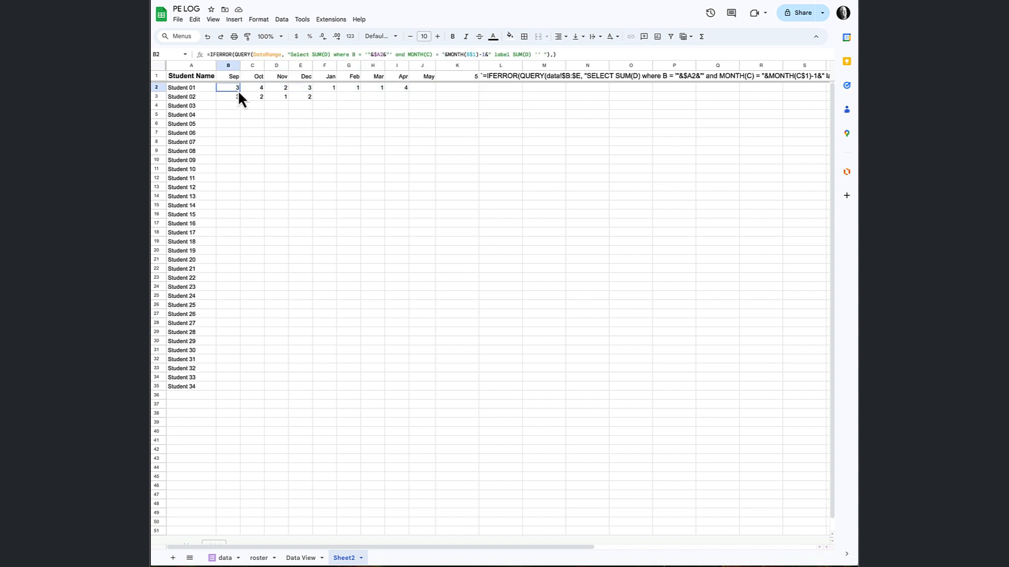
pyautogui.moveTo(238, 90); pyautogui.dragTo(417, 89)
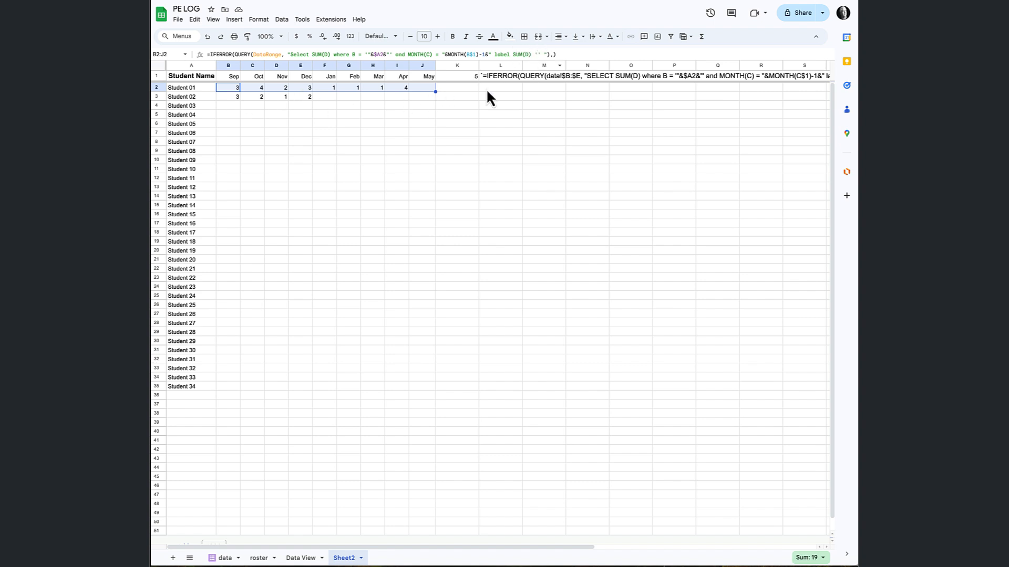
pyautogui.moveTo(435, 92); pyautogui.dragTo(371, 386)
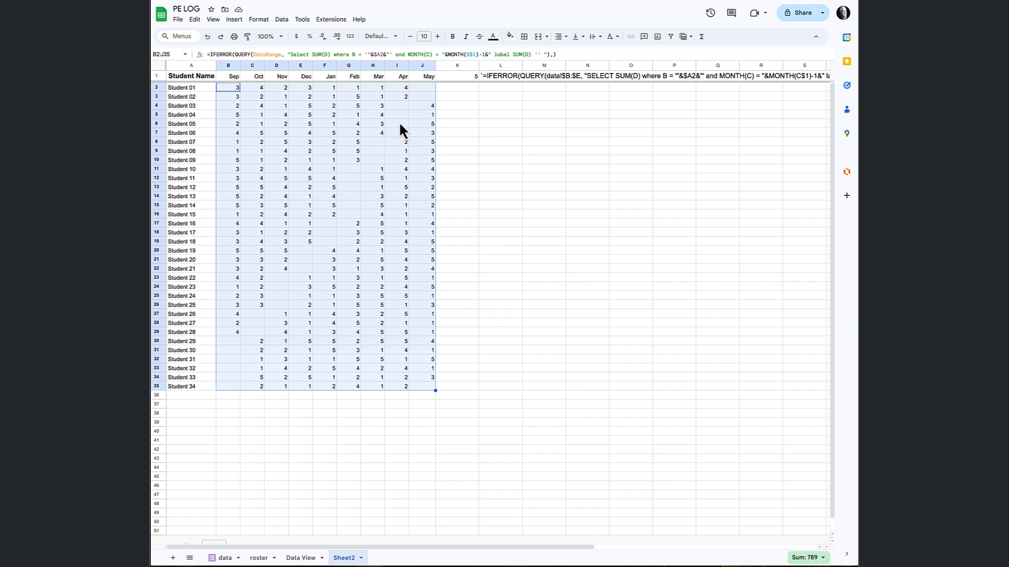
pyautogui.click(269, 122)
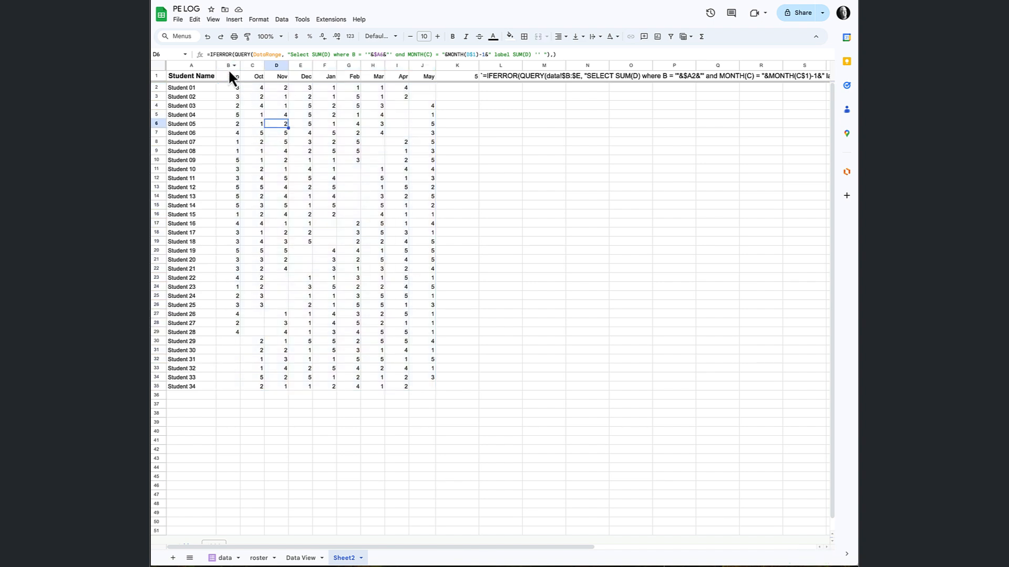
# Center the contents of columns B through J horizontally.
pyautogui.moveTo(228, 65); pyautogui.dragTo(428, 76)
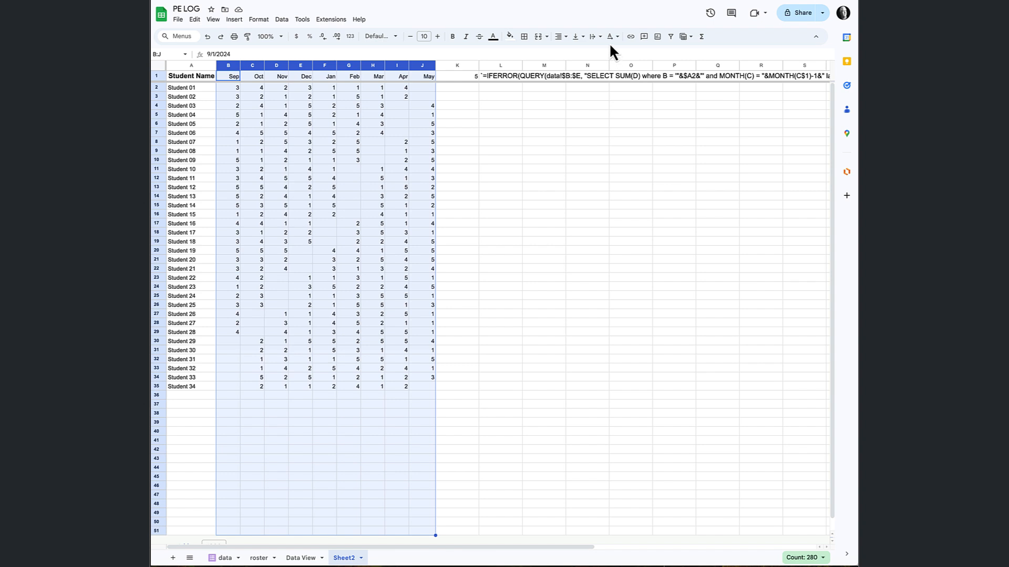
pyautogui.click(561, 36)
pyautogui.click(575, 53)
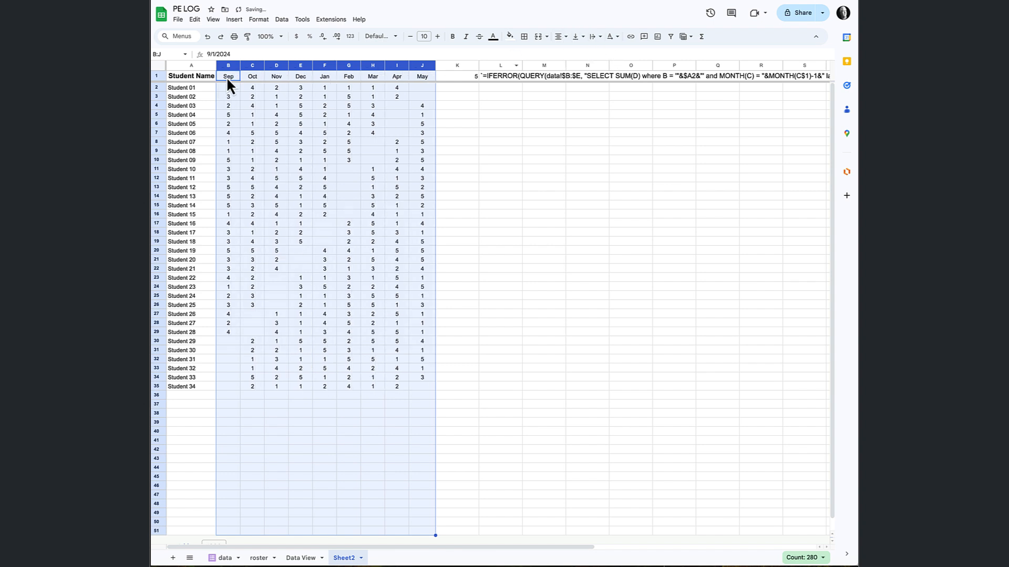
# Make the month headers in B1:J1 bold and set their font size to 12.
pyautogui.moveTo(229, 77); pyautogui.dragTo(430, 70)
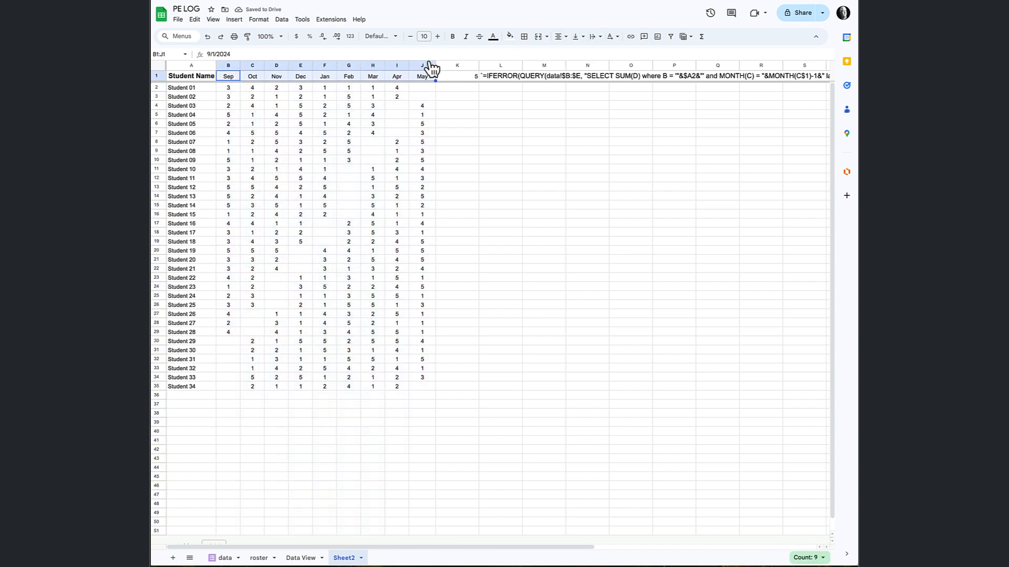
pyautogui.click(453, 37)
pyautogui.click(437, 37)
pyautogui.click(437, 37)
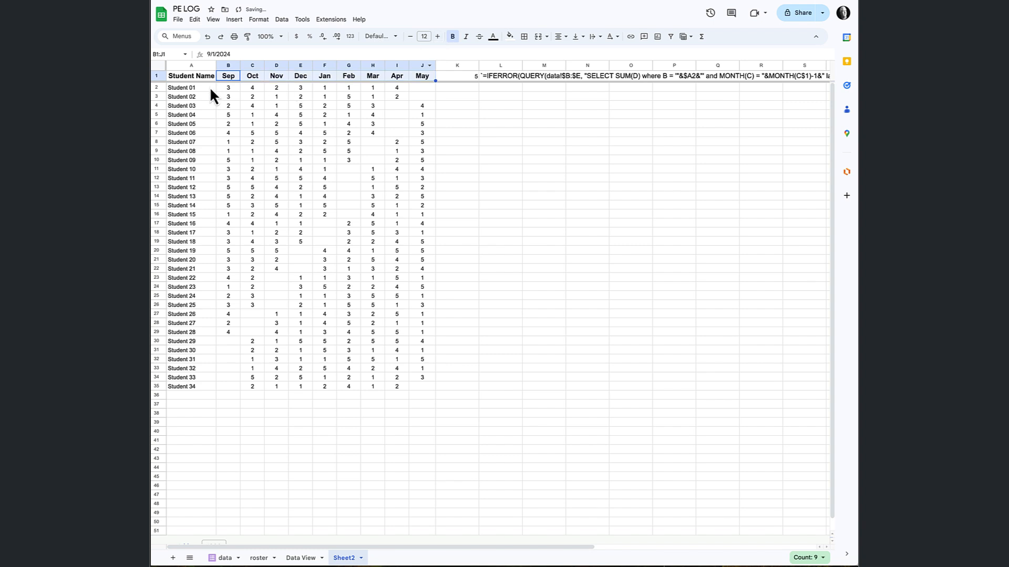
# Remove the filter from the data sheet, and compare the roster sheet's monthly hours with Sheet2.
pyautogui.click(225, 558)
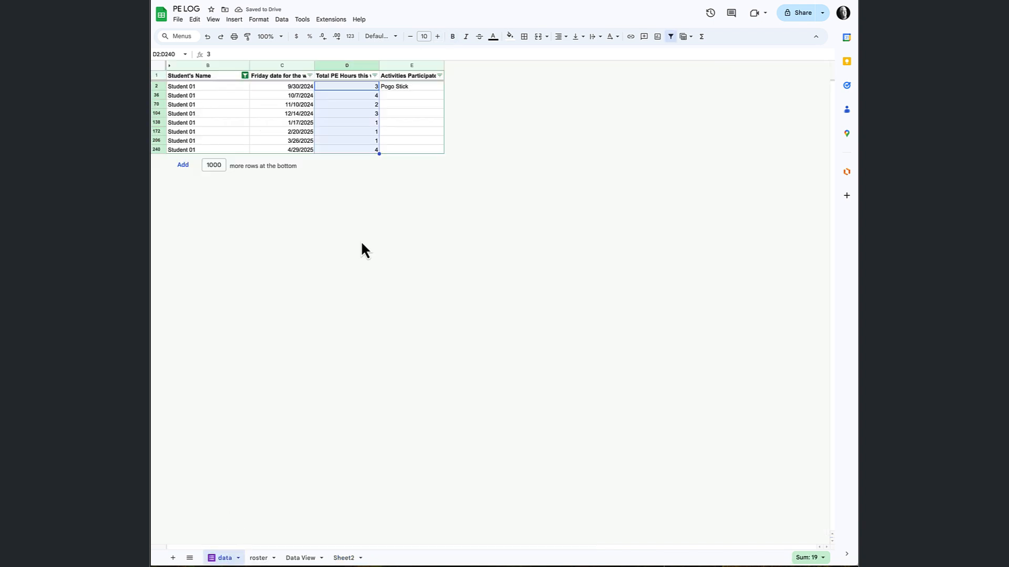
pyautogui.click(671, 38)
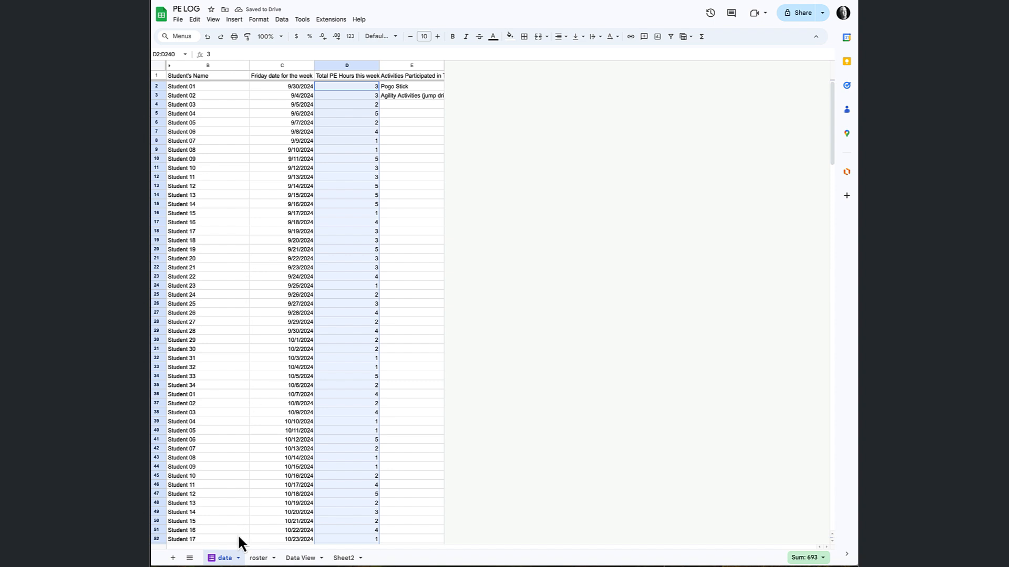
pyautogui.click(258, 558)
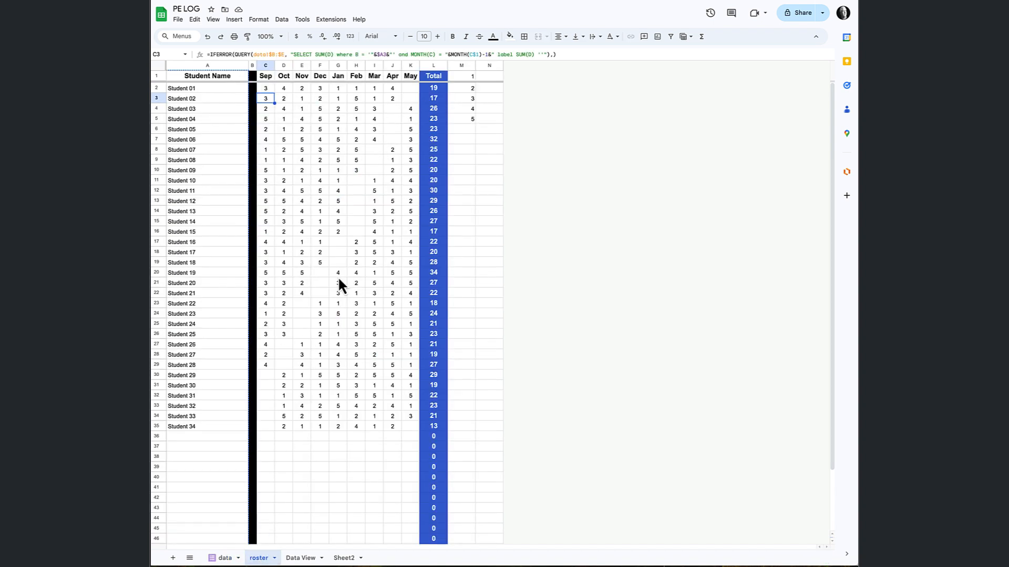
pyautogui.click(344, 557)
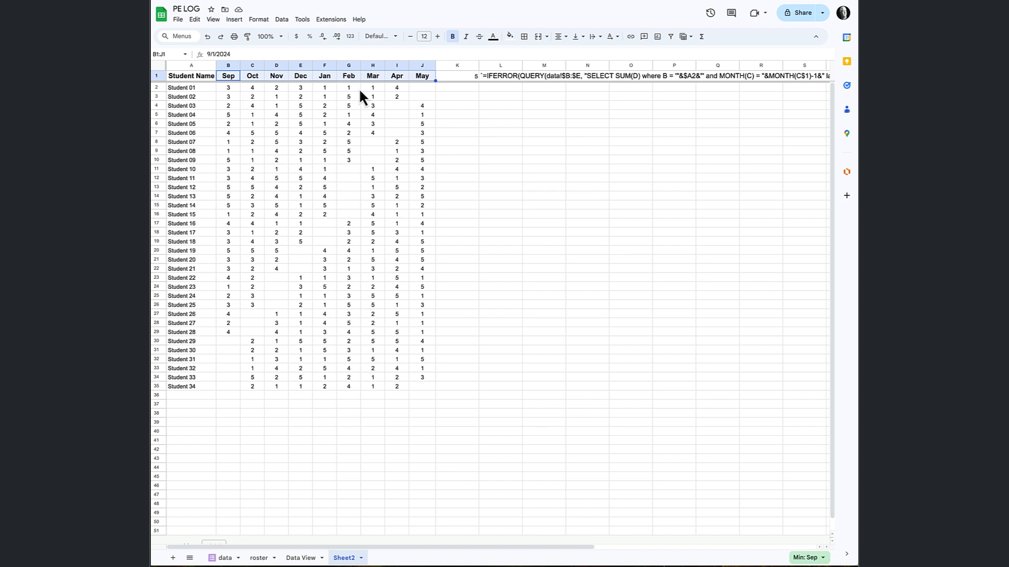
# Check the sum of Student 01's monthly hours, and copy the roster sheet's Total column into column K of Sheet2.
pyautogui.moveTo(228, 87); pyautogui.dragTo(395, 88)
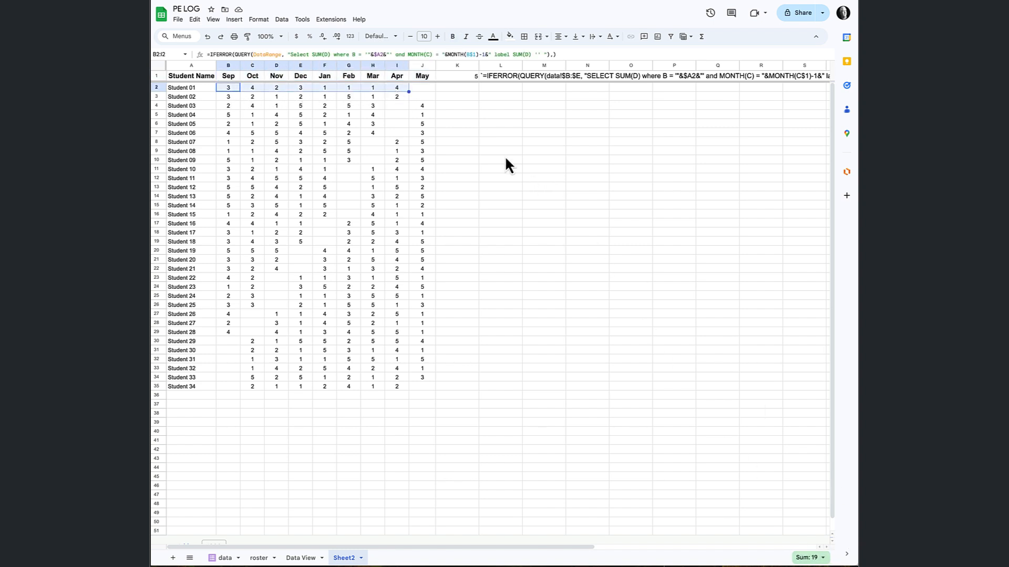
pyautogui.click(469, 90)
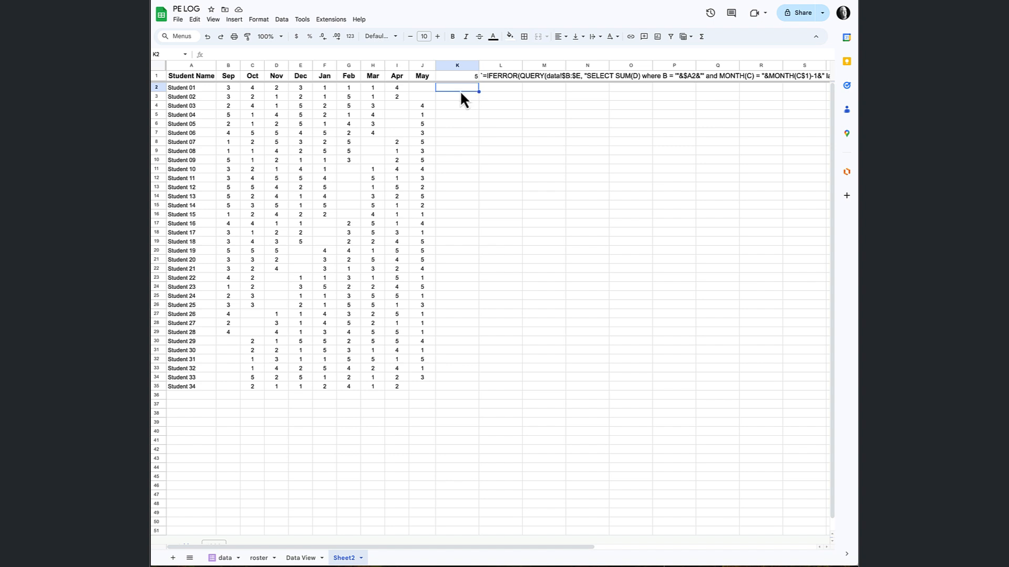
pyautogui.click(258, 557)
pyautogui.click(444, 66)
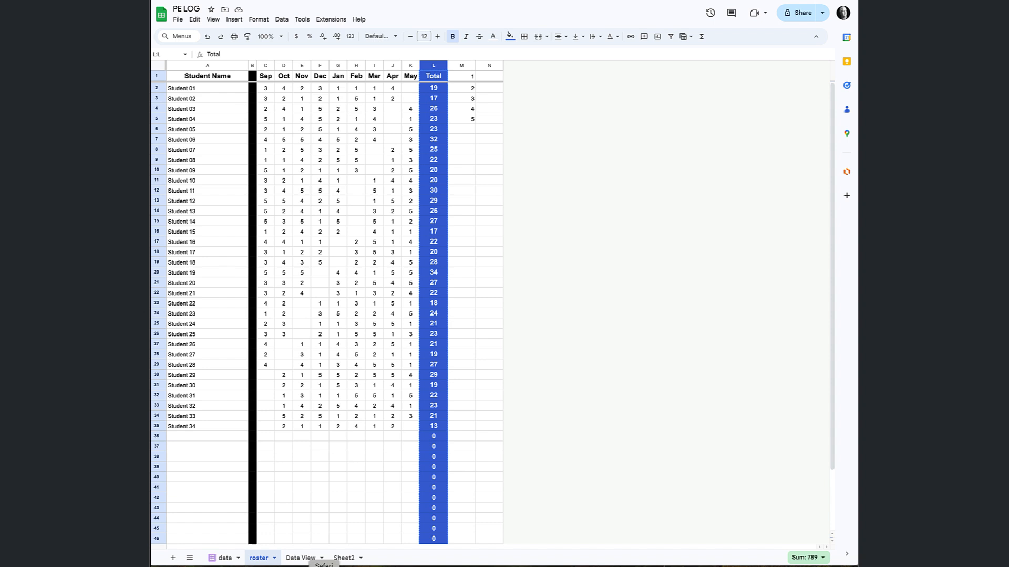
pyautogui.click(342, 558)
pyautogui.click(455, 78)
pyautogui.hotkey('ctrl', 'v')
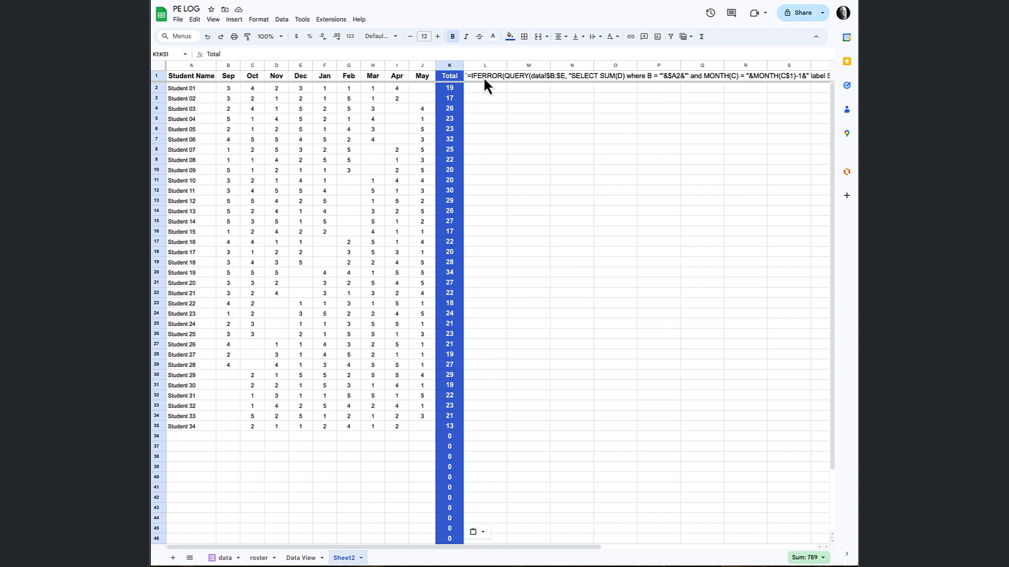
# Examine the full reference formula in L1 and look over the summary table with its Total column.
pyautogui.hscroll(4, 761, 77)
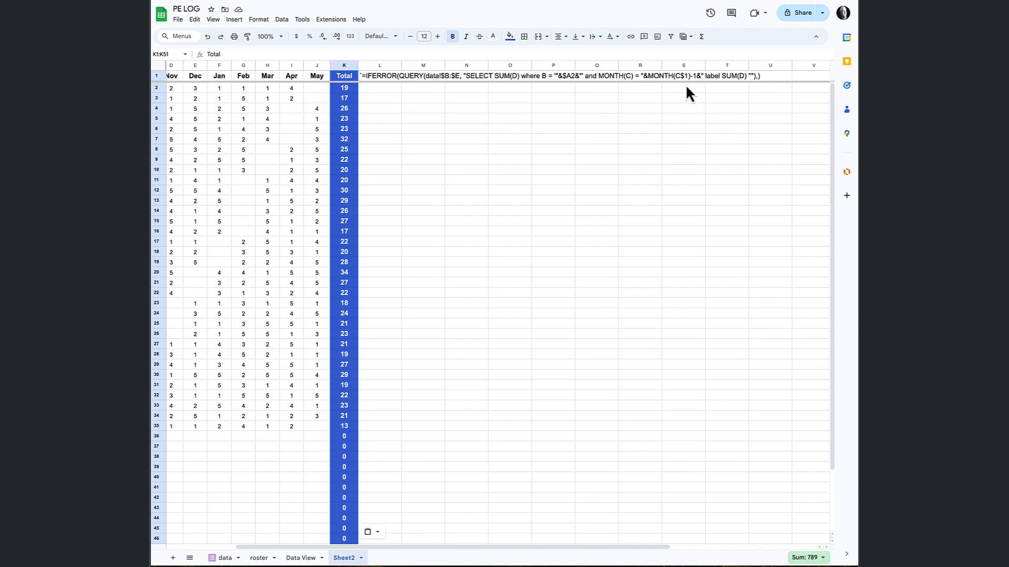
pyautogui.hscroll(-5, 384, 115)
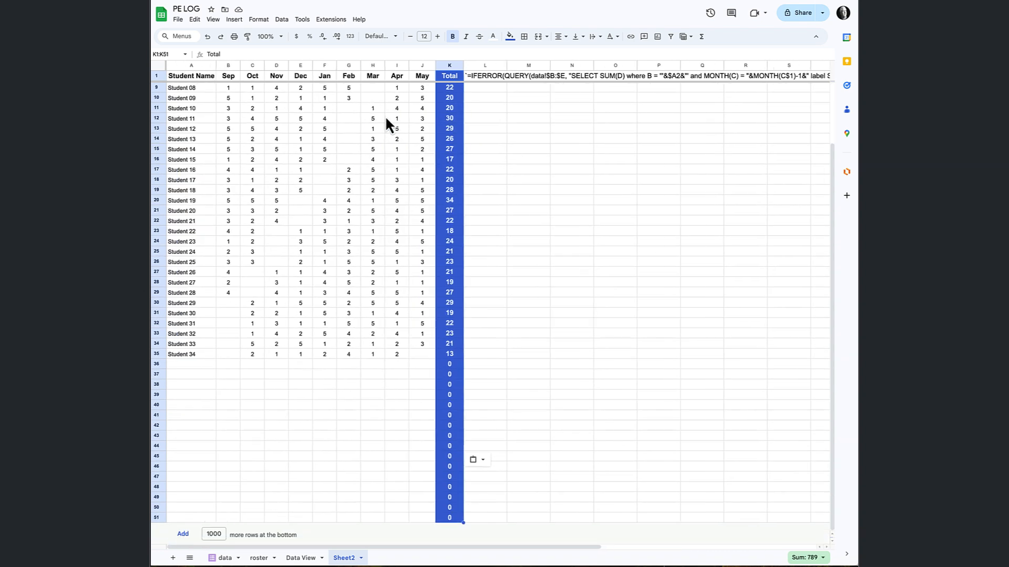
pyautogui.hscroll(8, 393, 122)
pyautogui.hscroll(-4, 351, 128)
pyautogui.hscroll(-3, 351, 129)
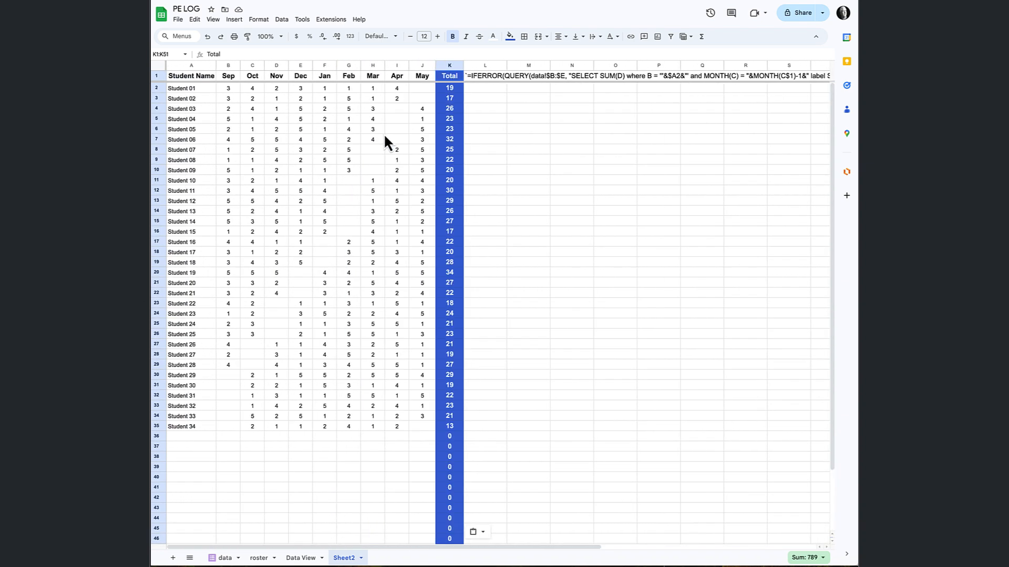